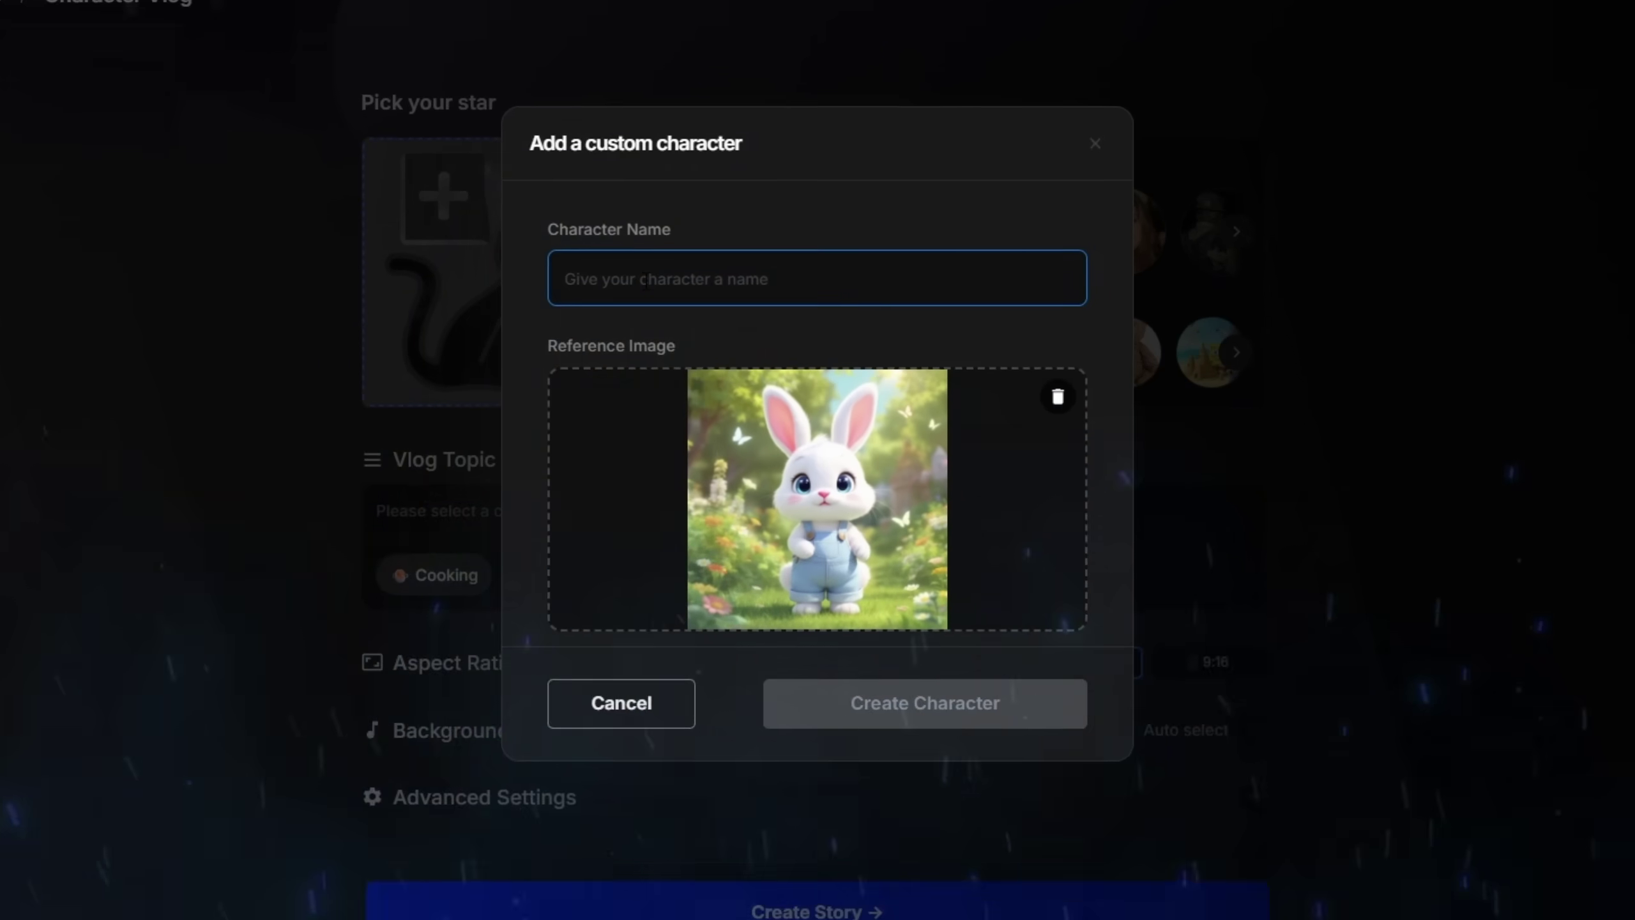
Enter 'ul', then open and dismiss the trending song picker for Background Music.
type("ul")
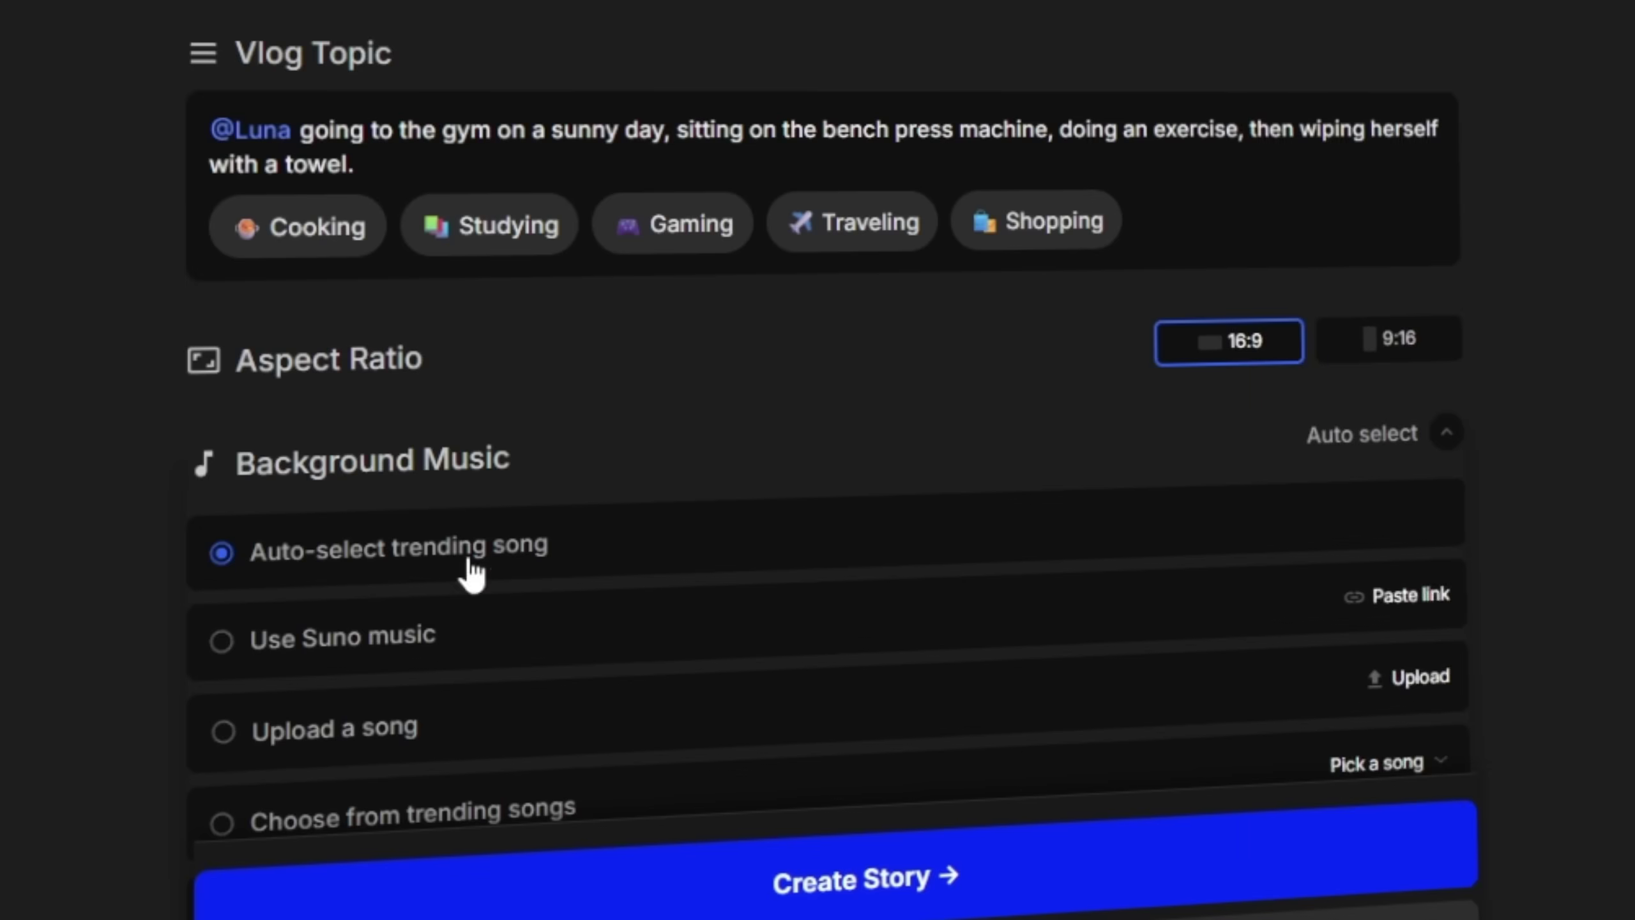
scroll(467, 573, "down", 3)
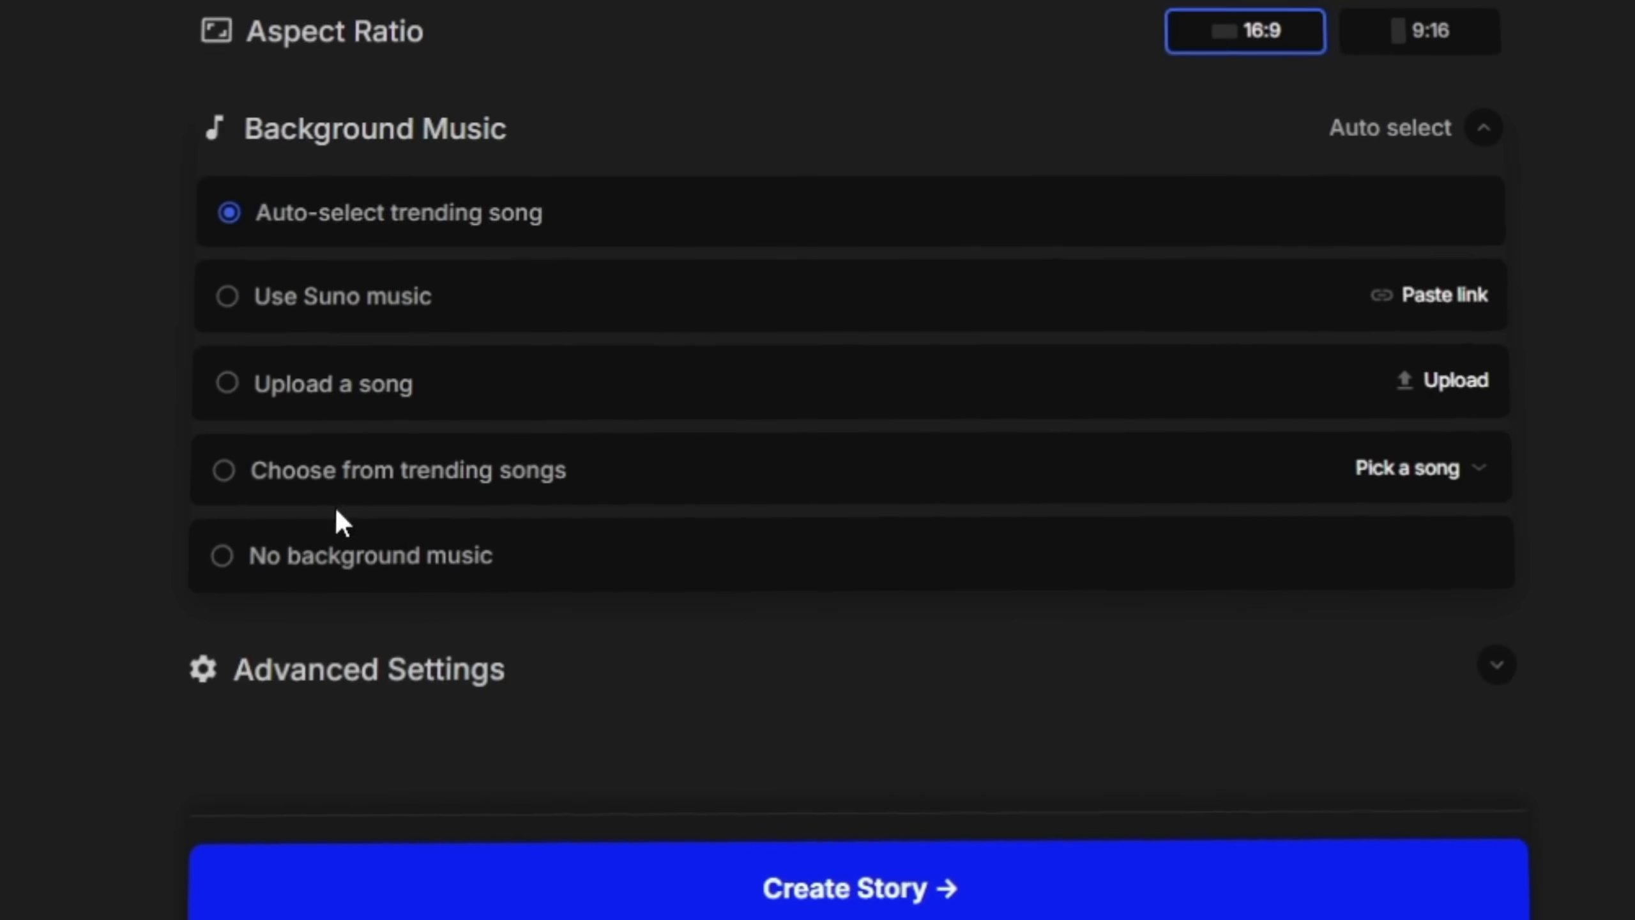
left_click(341, 476)
key("Escape")
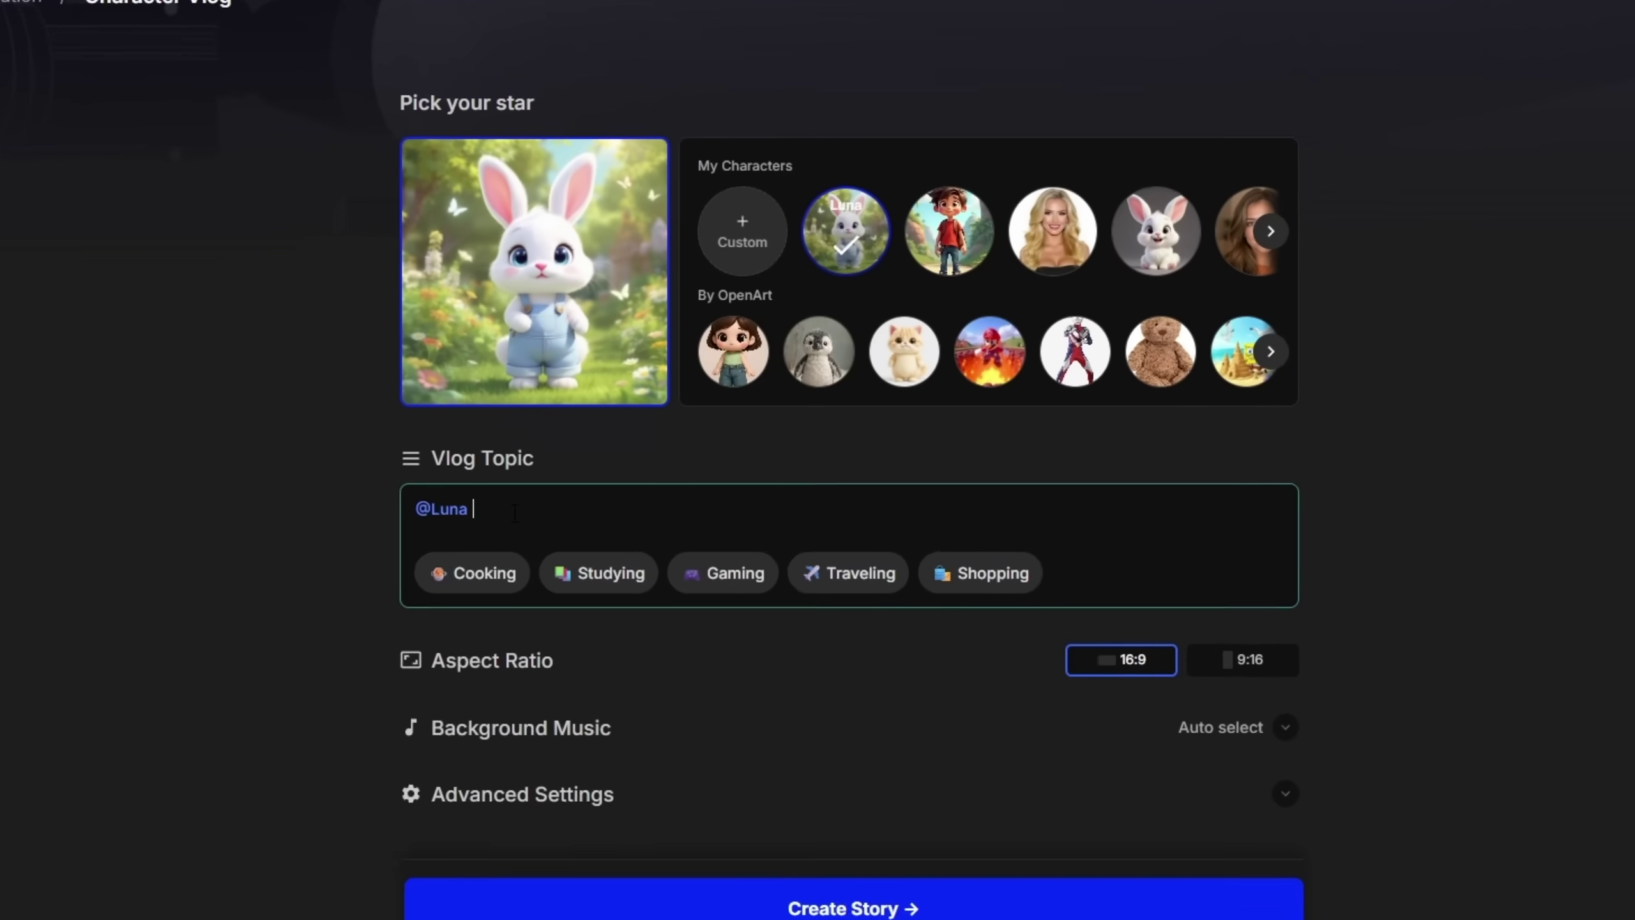
Type the vlog topic 'going to the gym on a sunny day, sitti…'.
type("going to the gym on a sunny day, sitti")
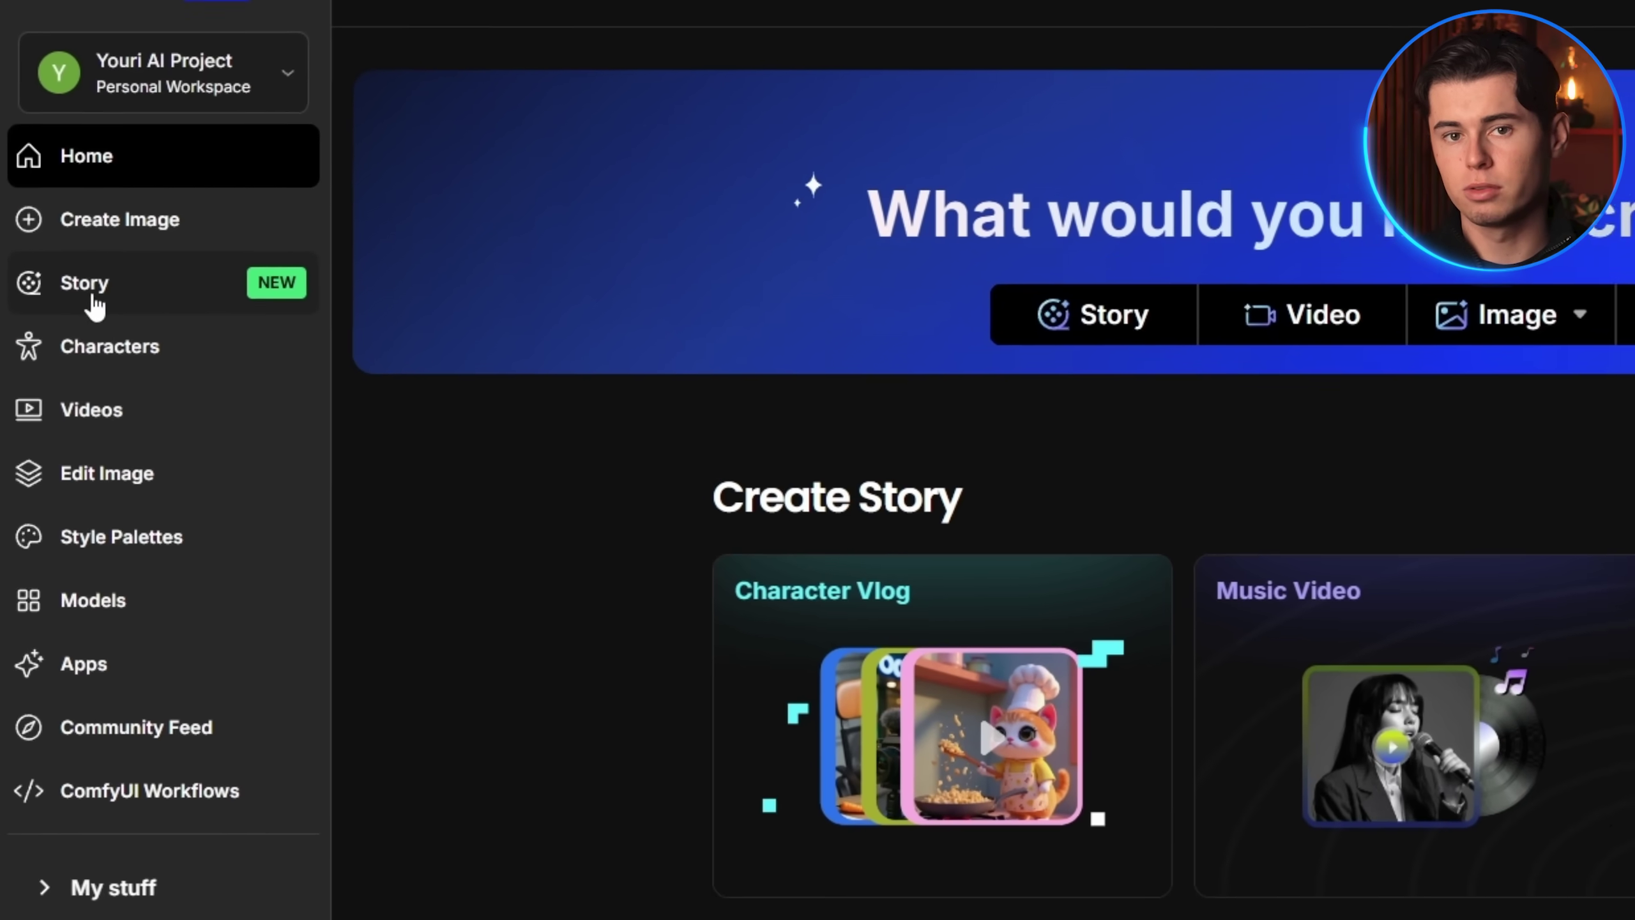
Go to the Story page and start a new Character Vlog.
left_click(95, 303)
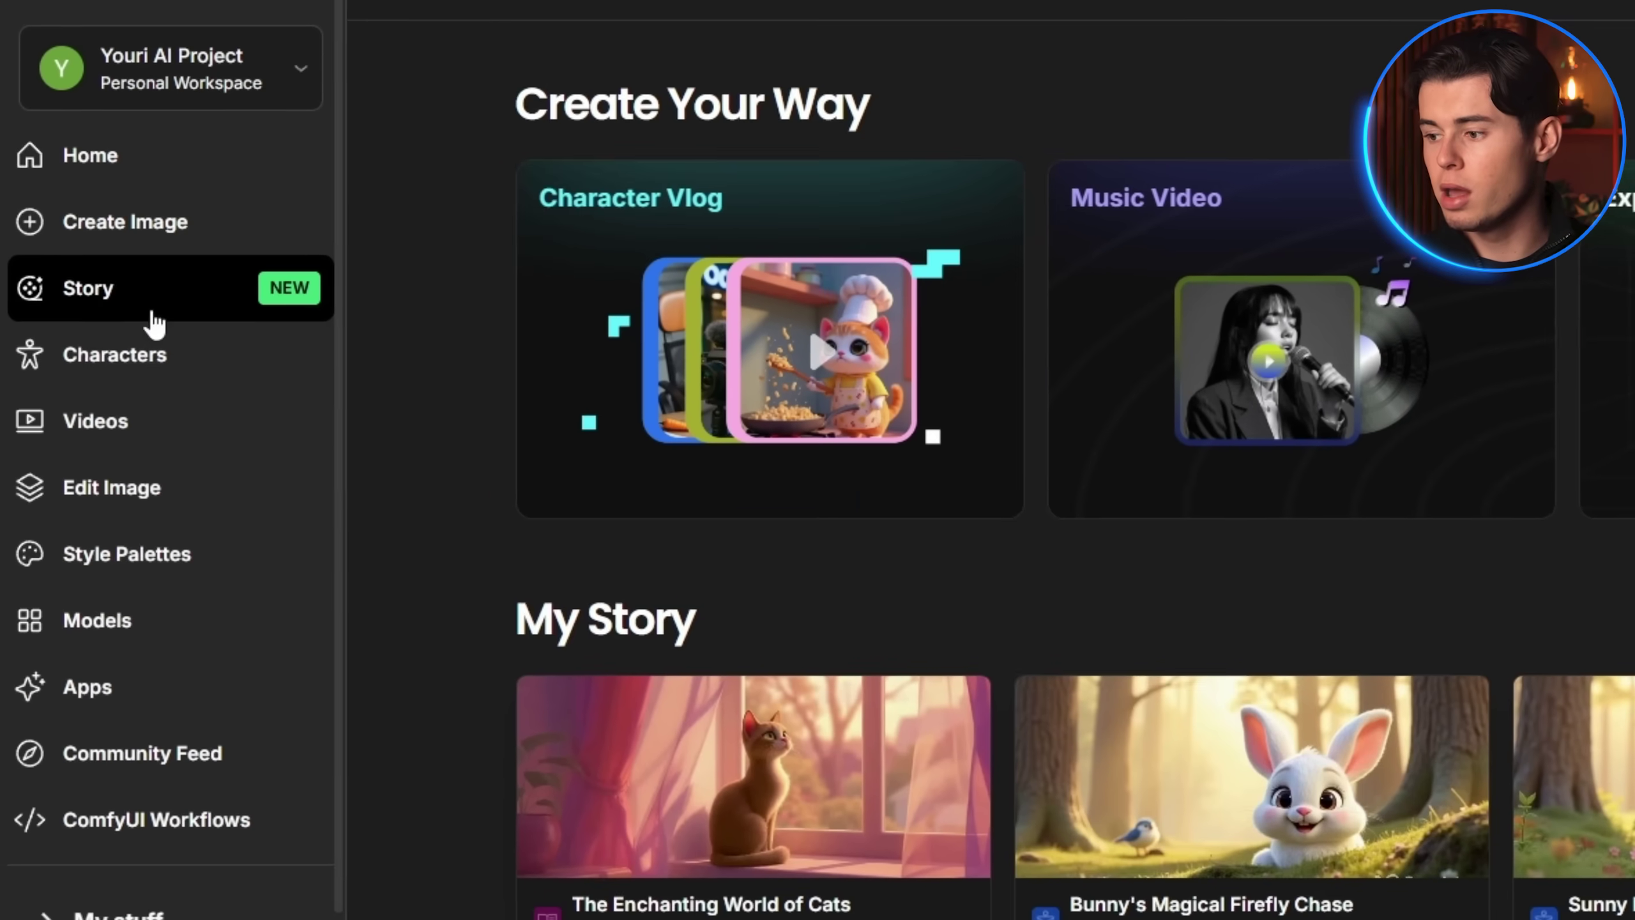
scroll(1030, 503, "down", 5)
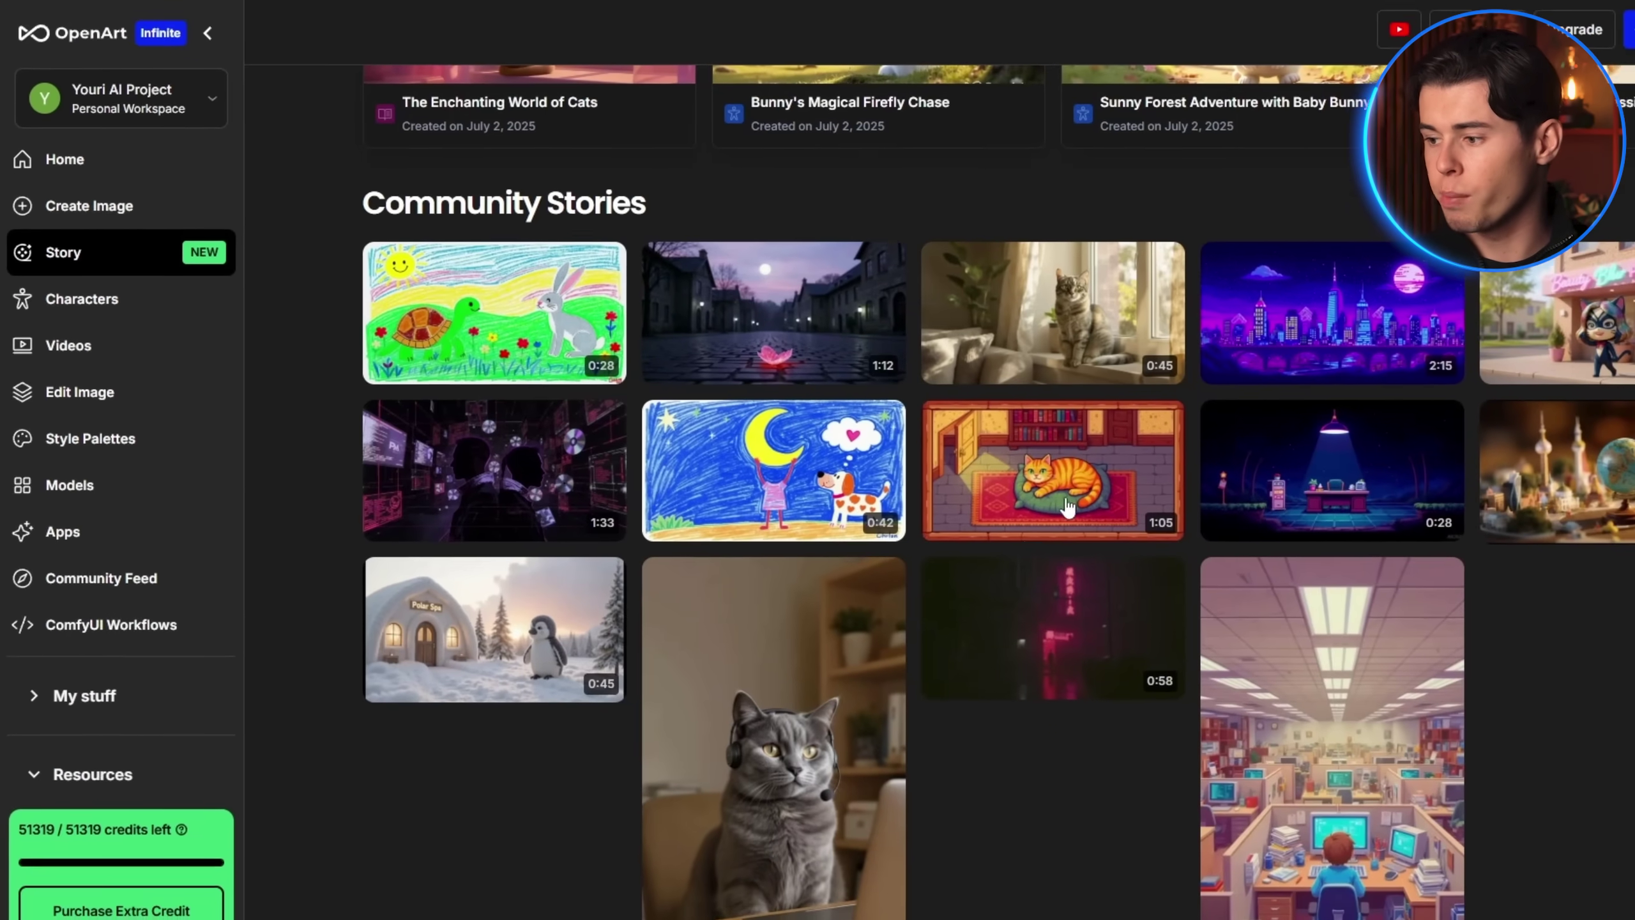
scroll(1030, 516, "up", 10)
mouse_move(554, 383)
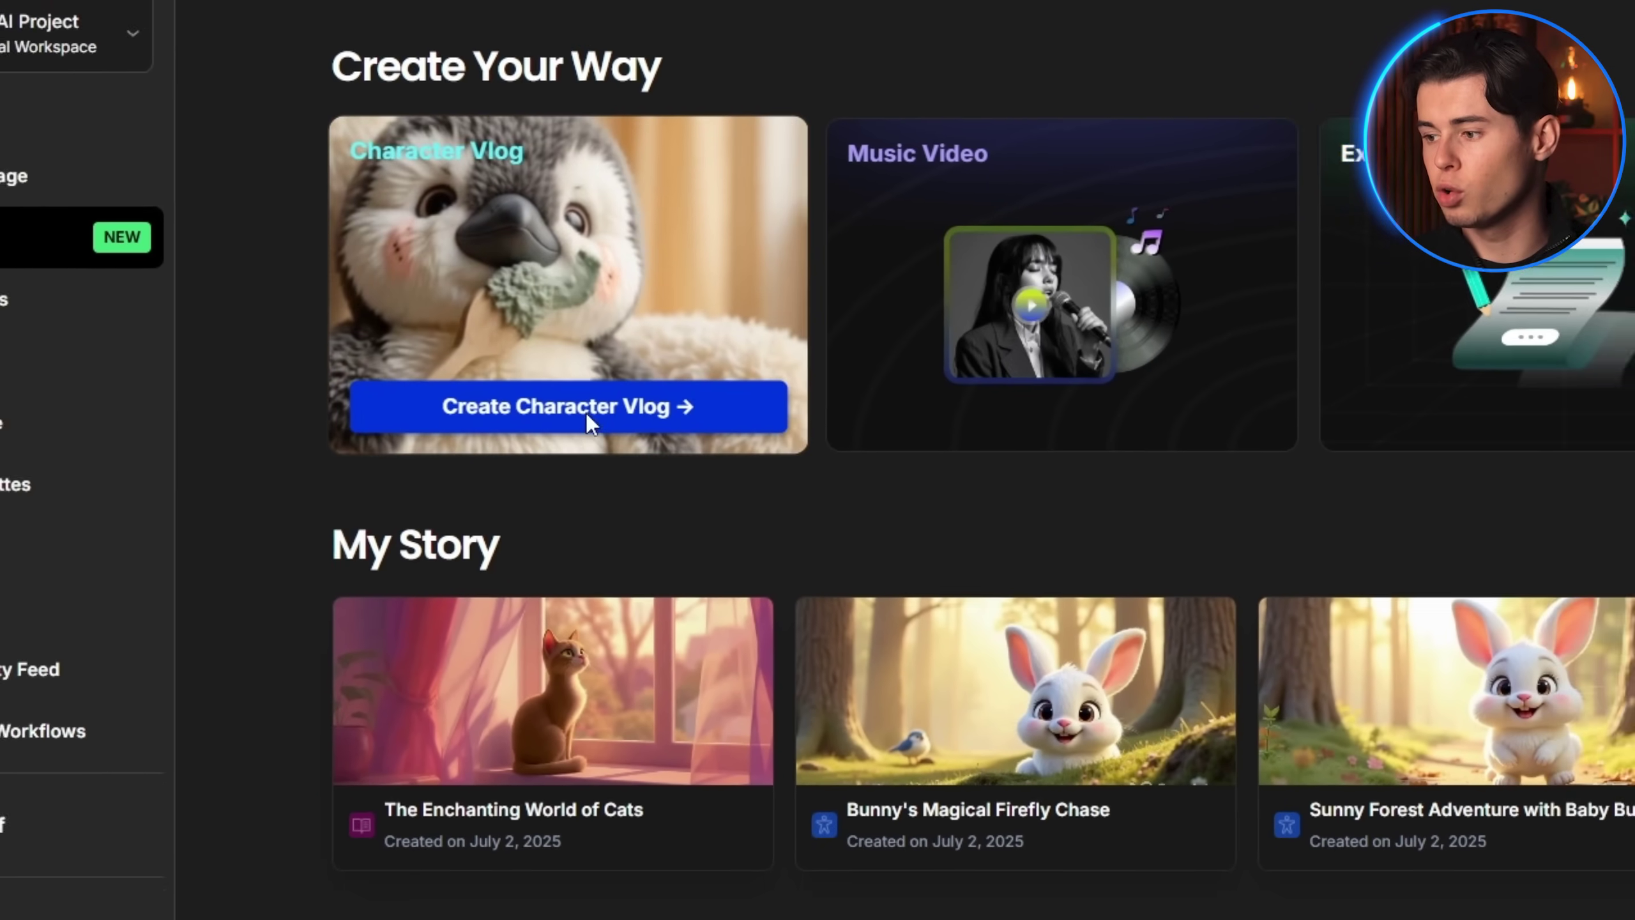
left_click(599, 427)
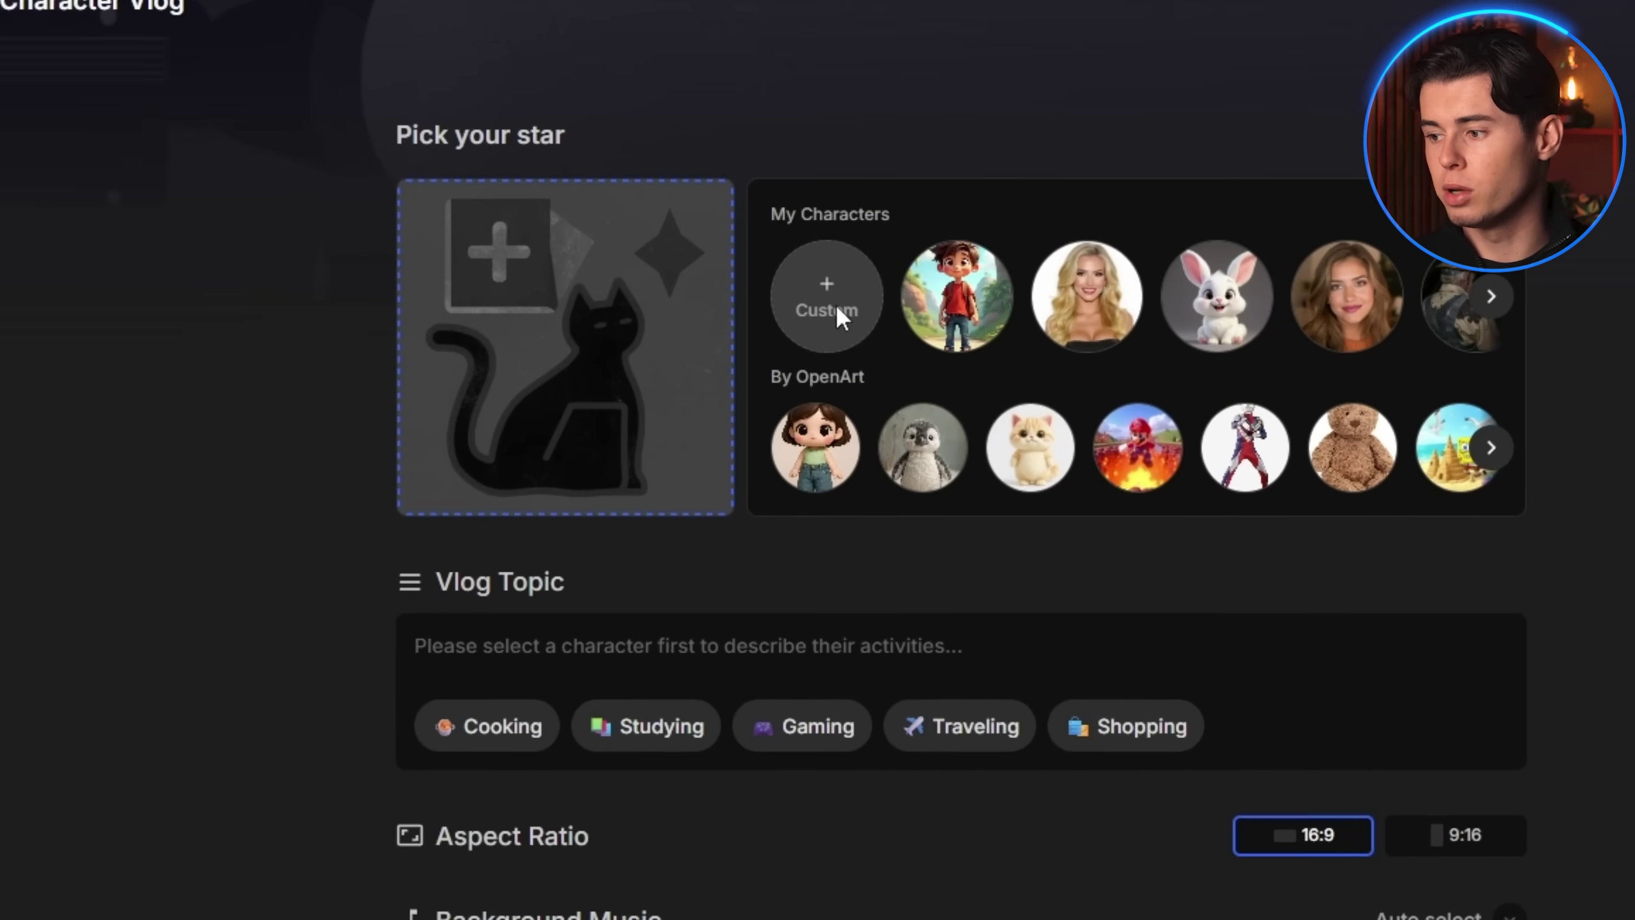
Add a custom character from the uploaded bunny image, named Luna.
left_click(824, 319)
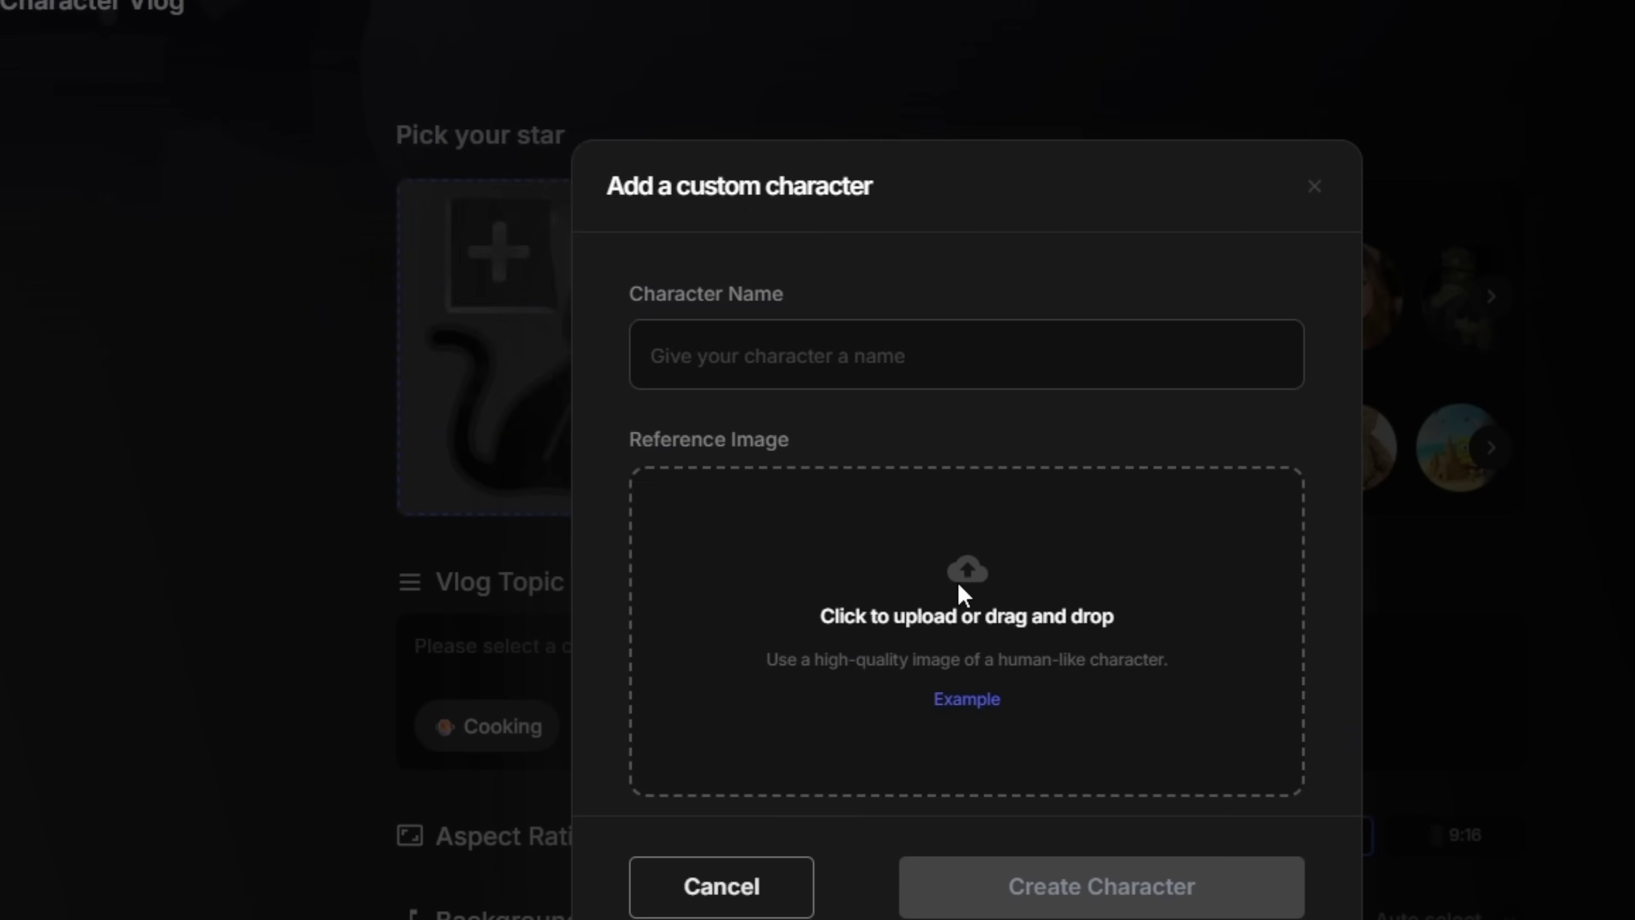
left_click(960, 592)
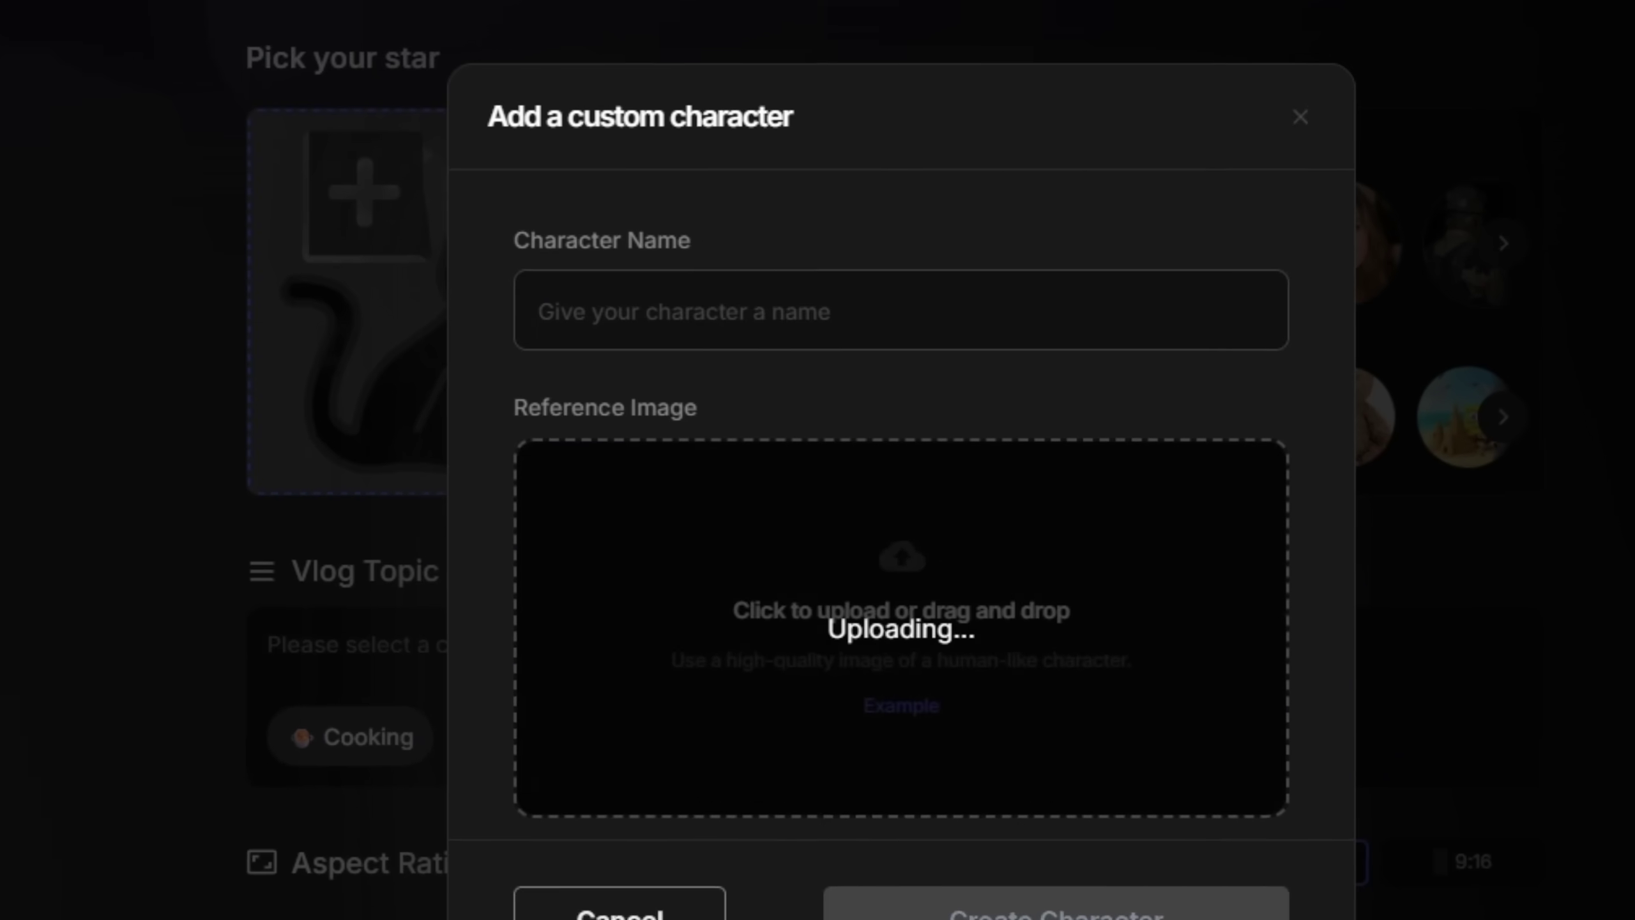
type("Luna")
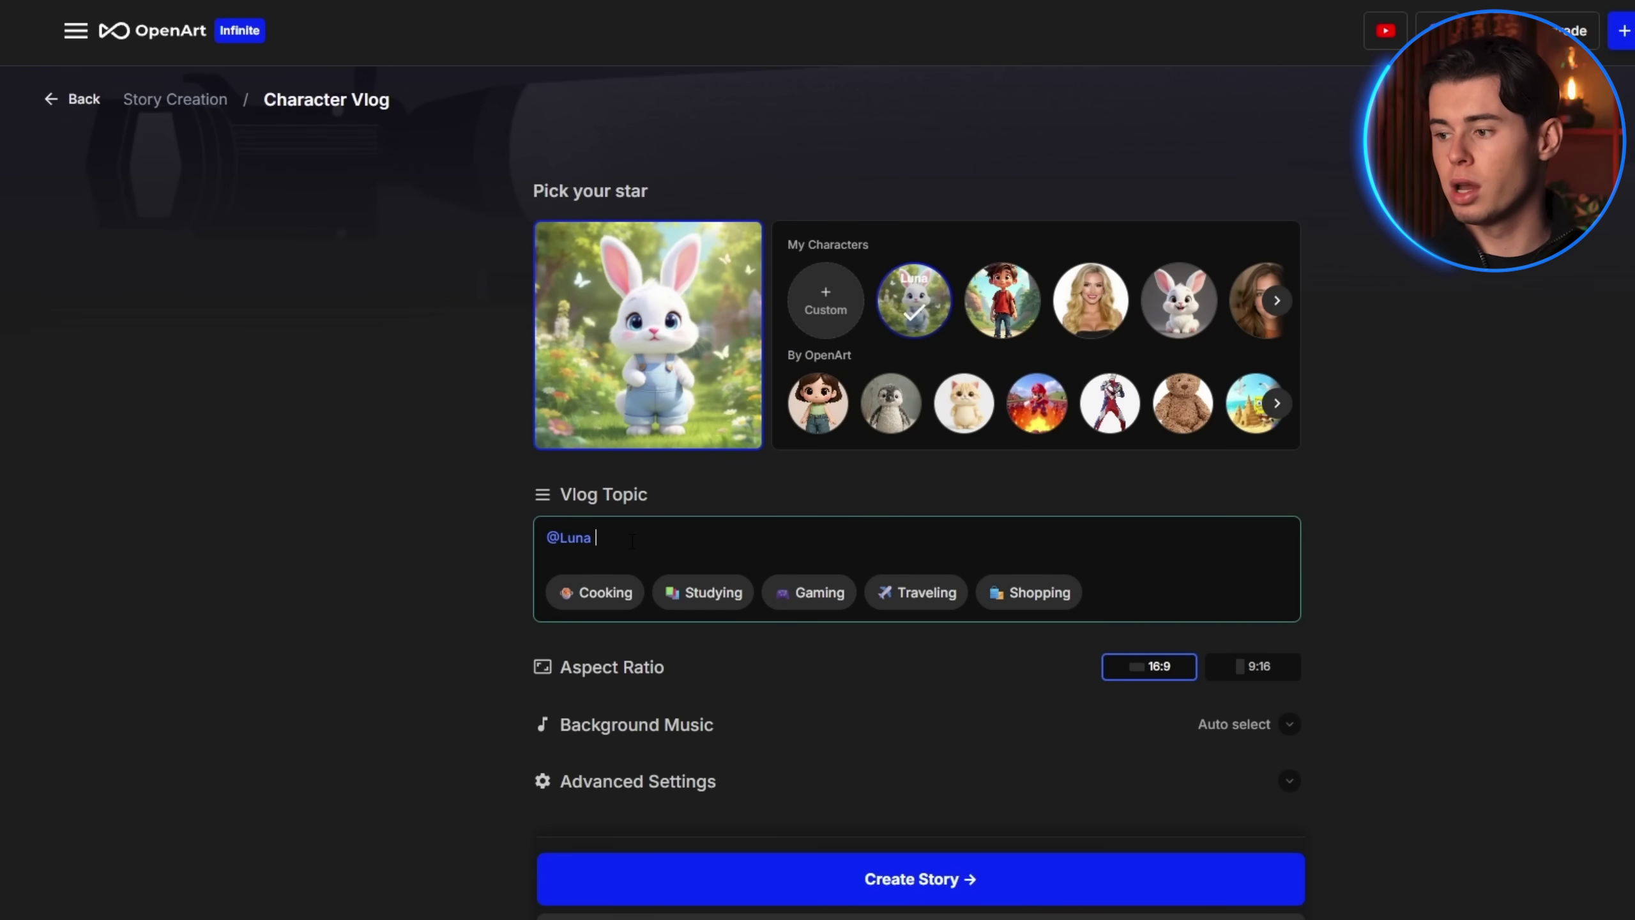
type("going to the gy")
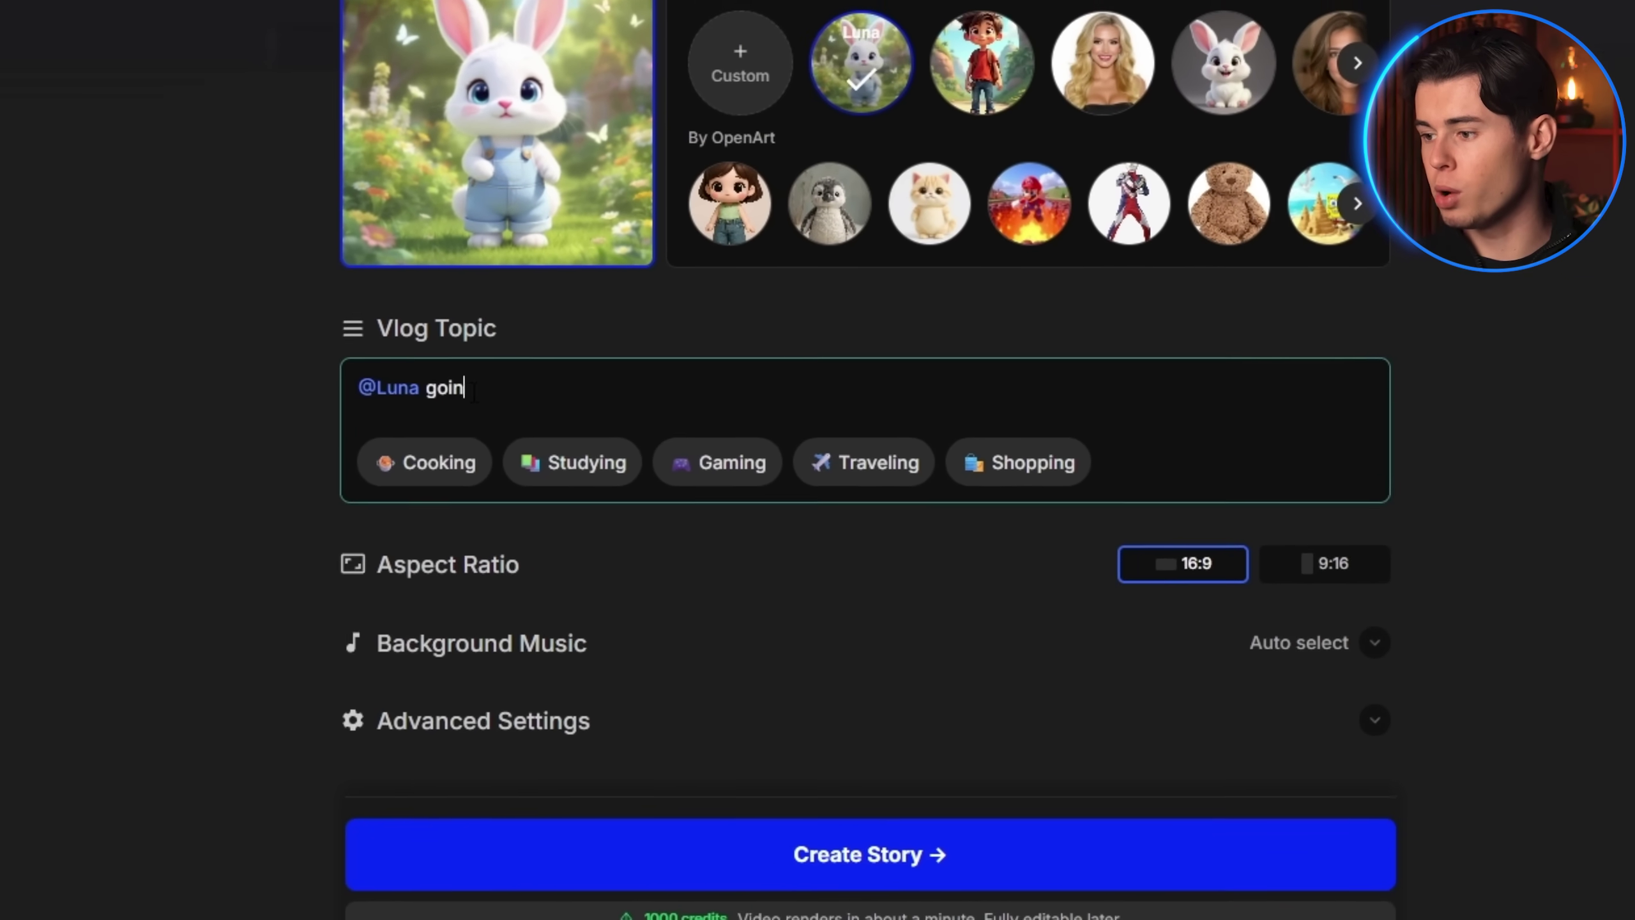
type("m on a")
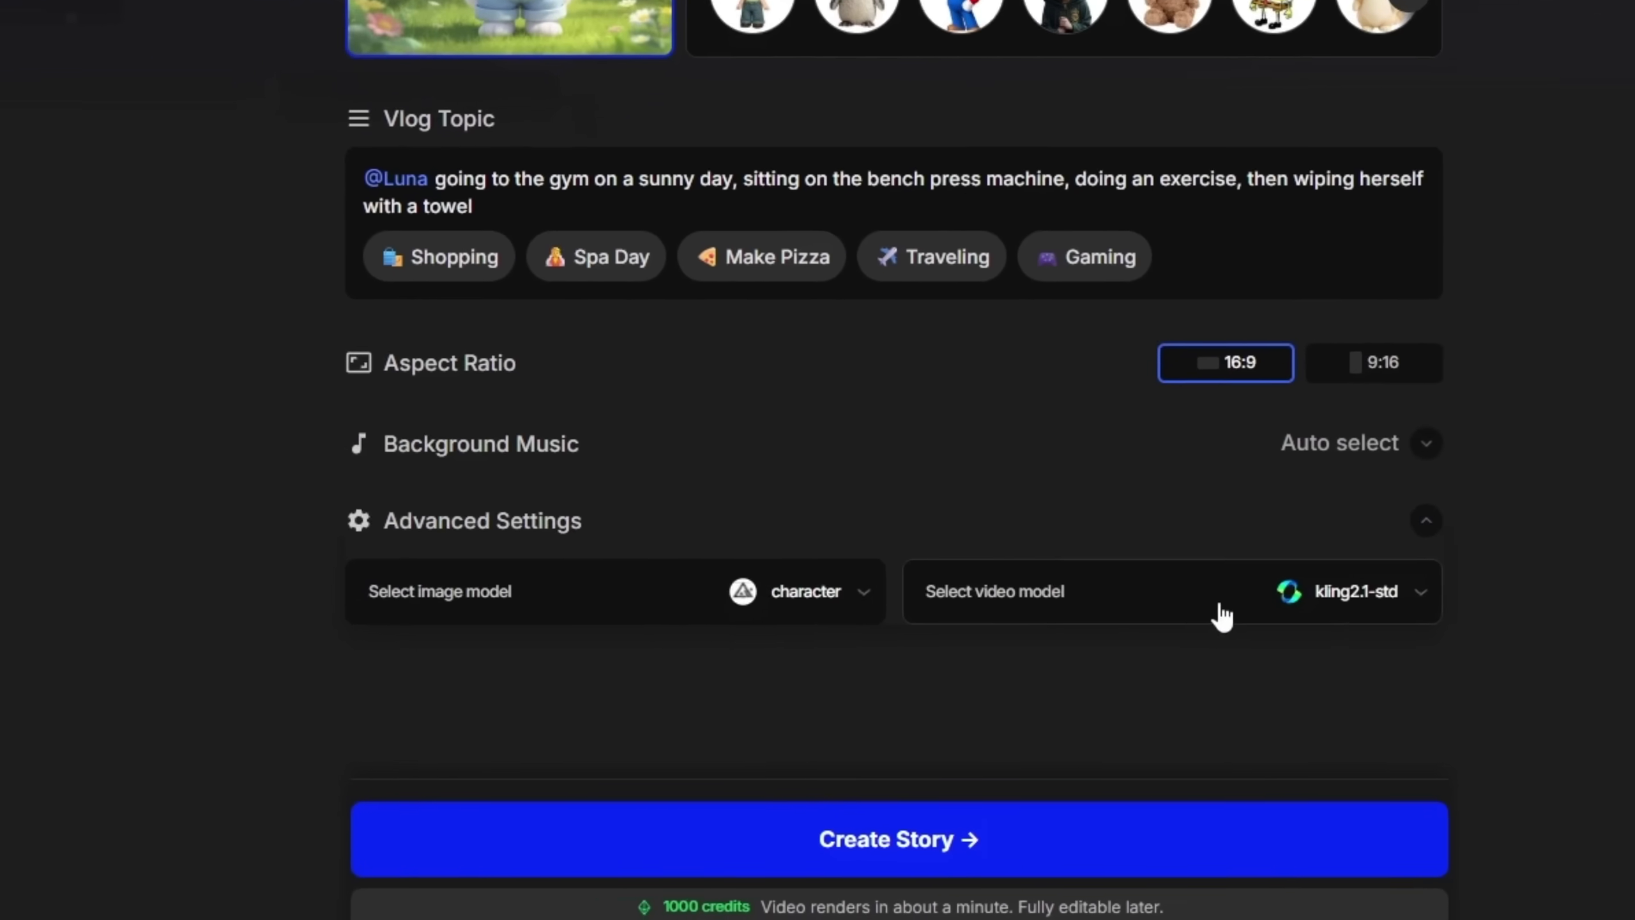
Set Background Music to 'Choose from trending songs'.
left_click(1106, 683)
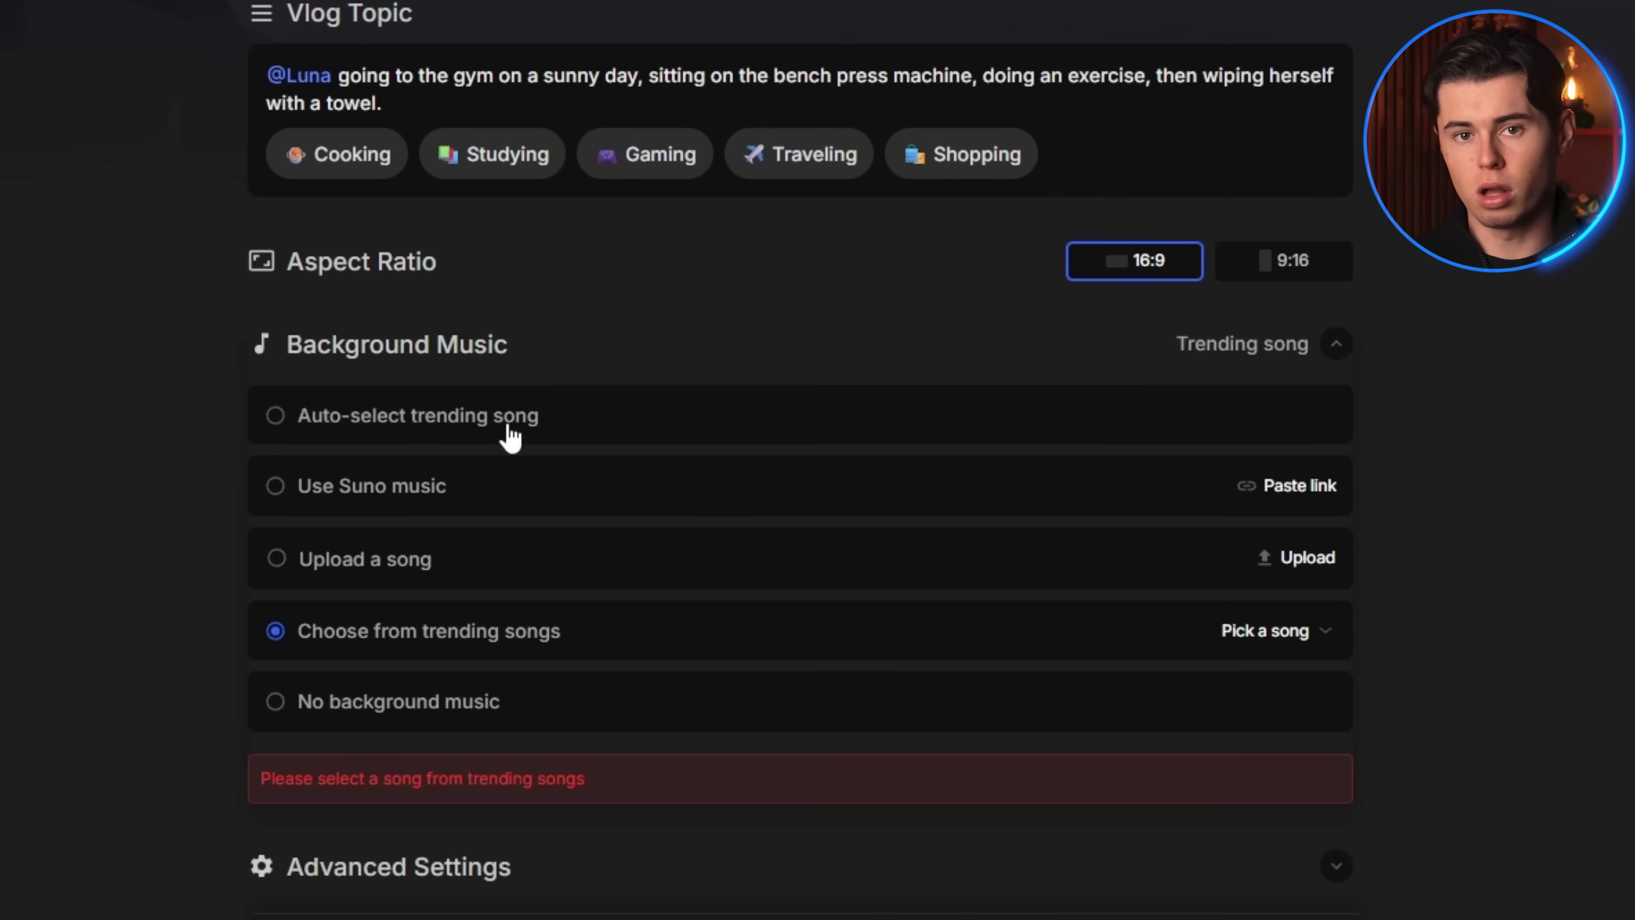
Create the story from Luna's gym vlog settings.
scroll(833, 868, "down", 3)
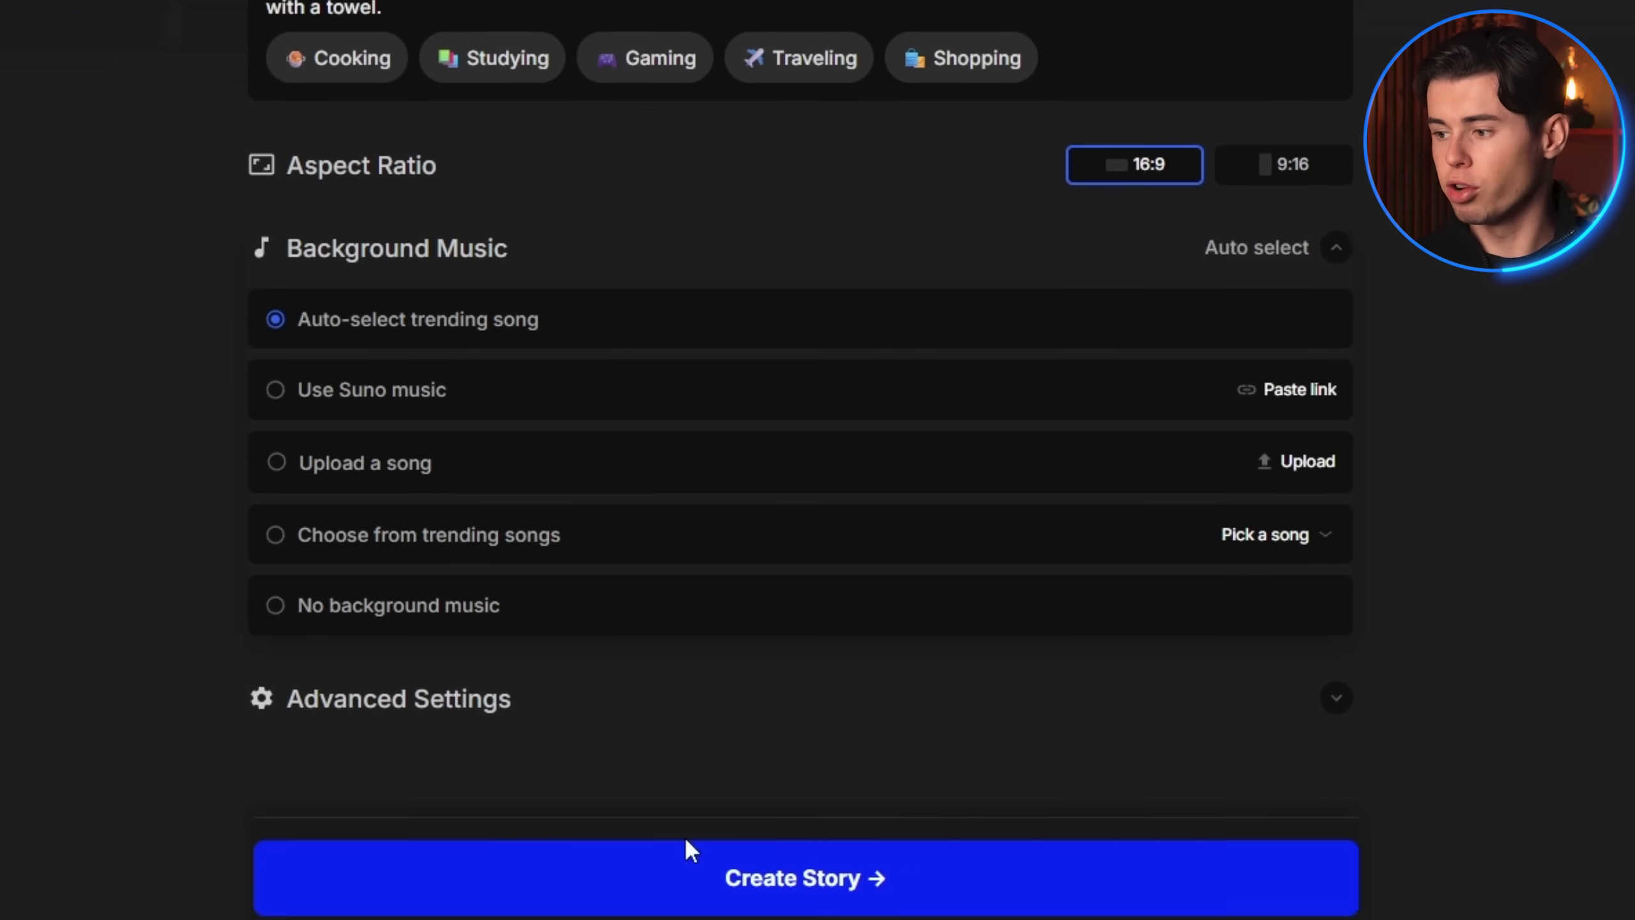
left_click(782, 810)
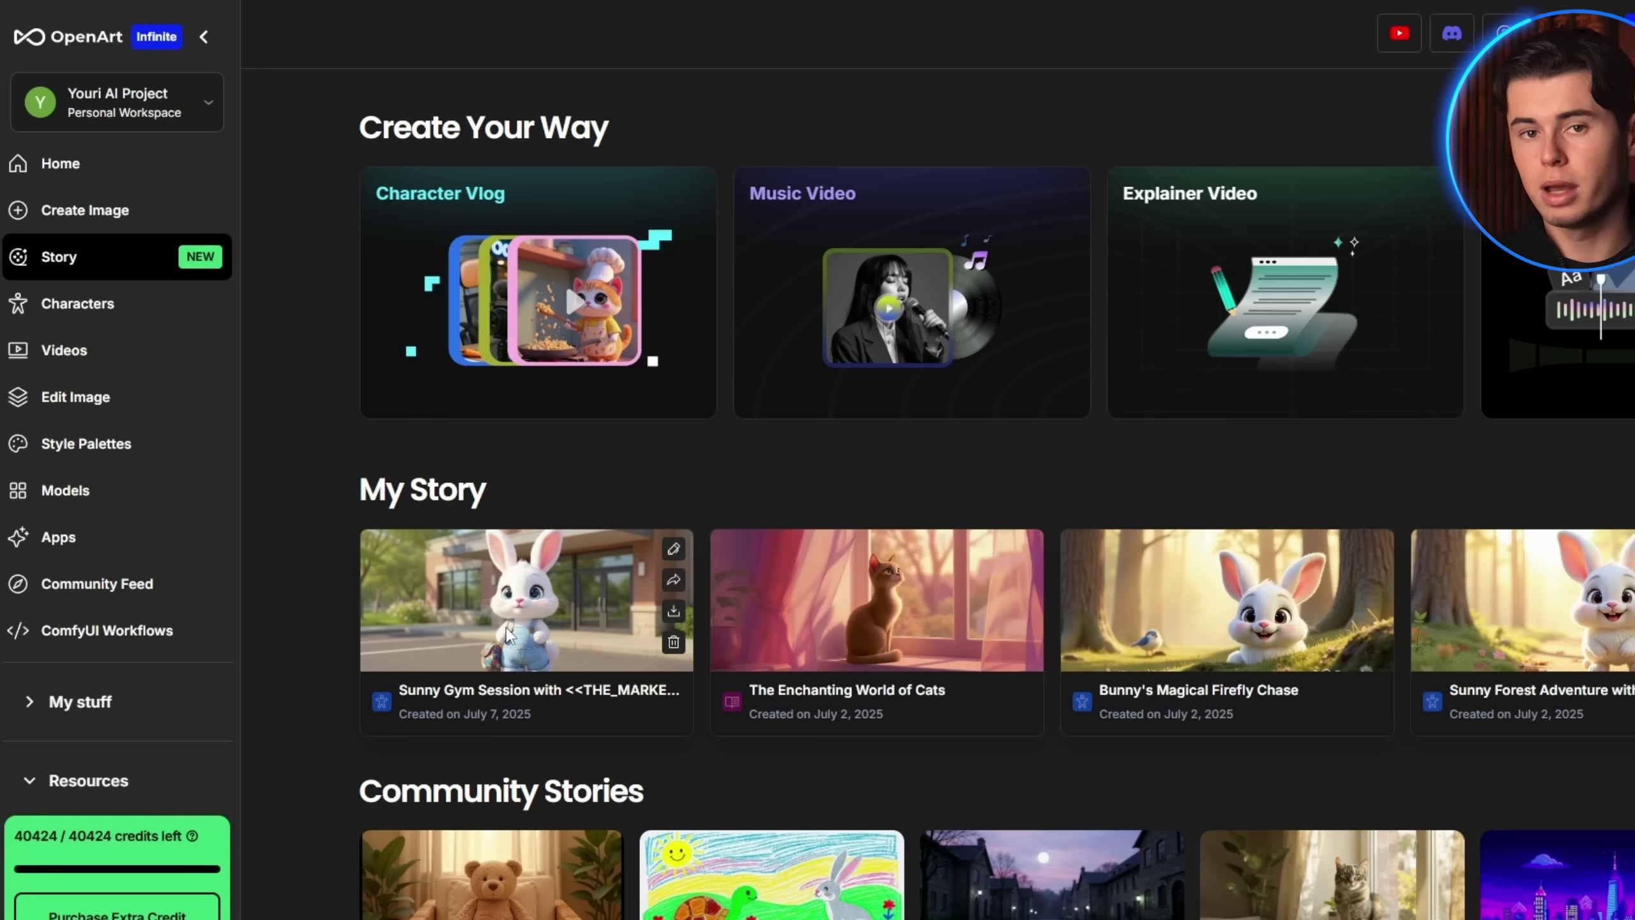
Open the Sunny Gym Session story and enter its shot editor.
left_click(506, 626)
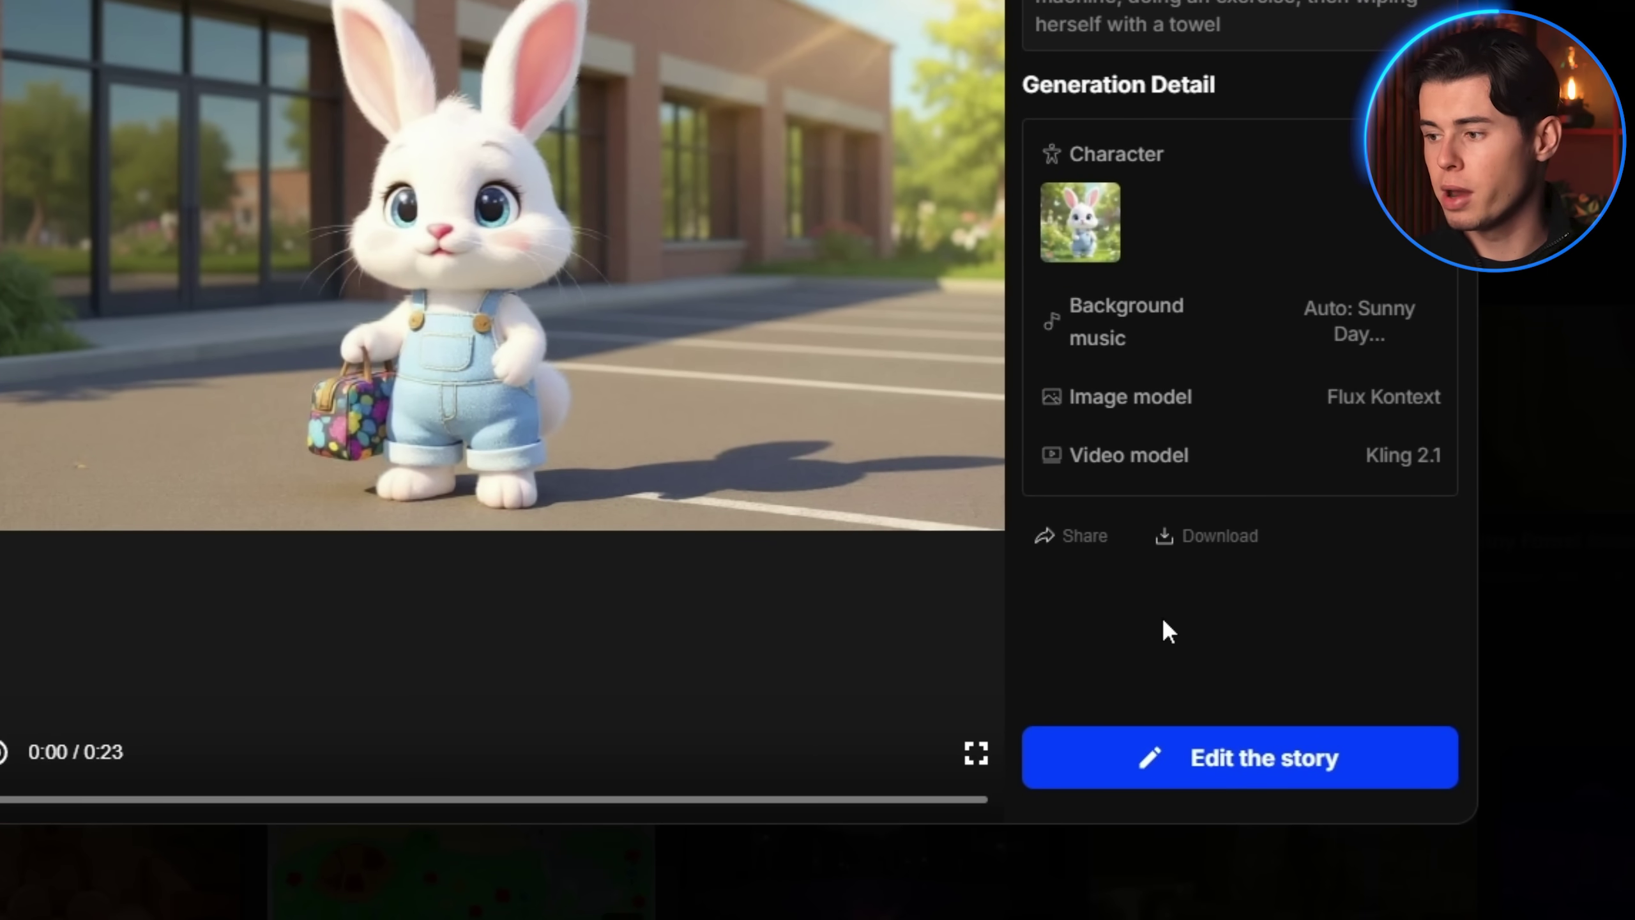
left_click(1245, 760)
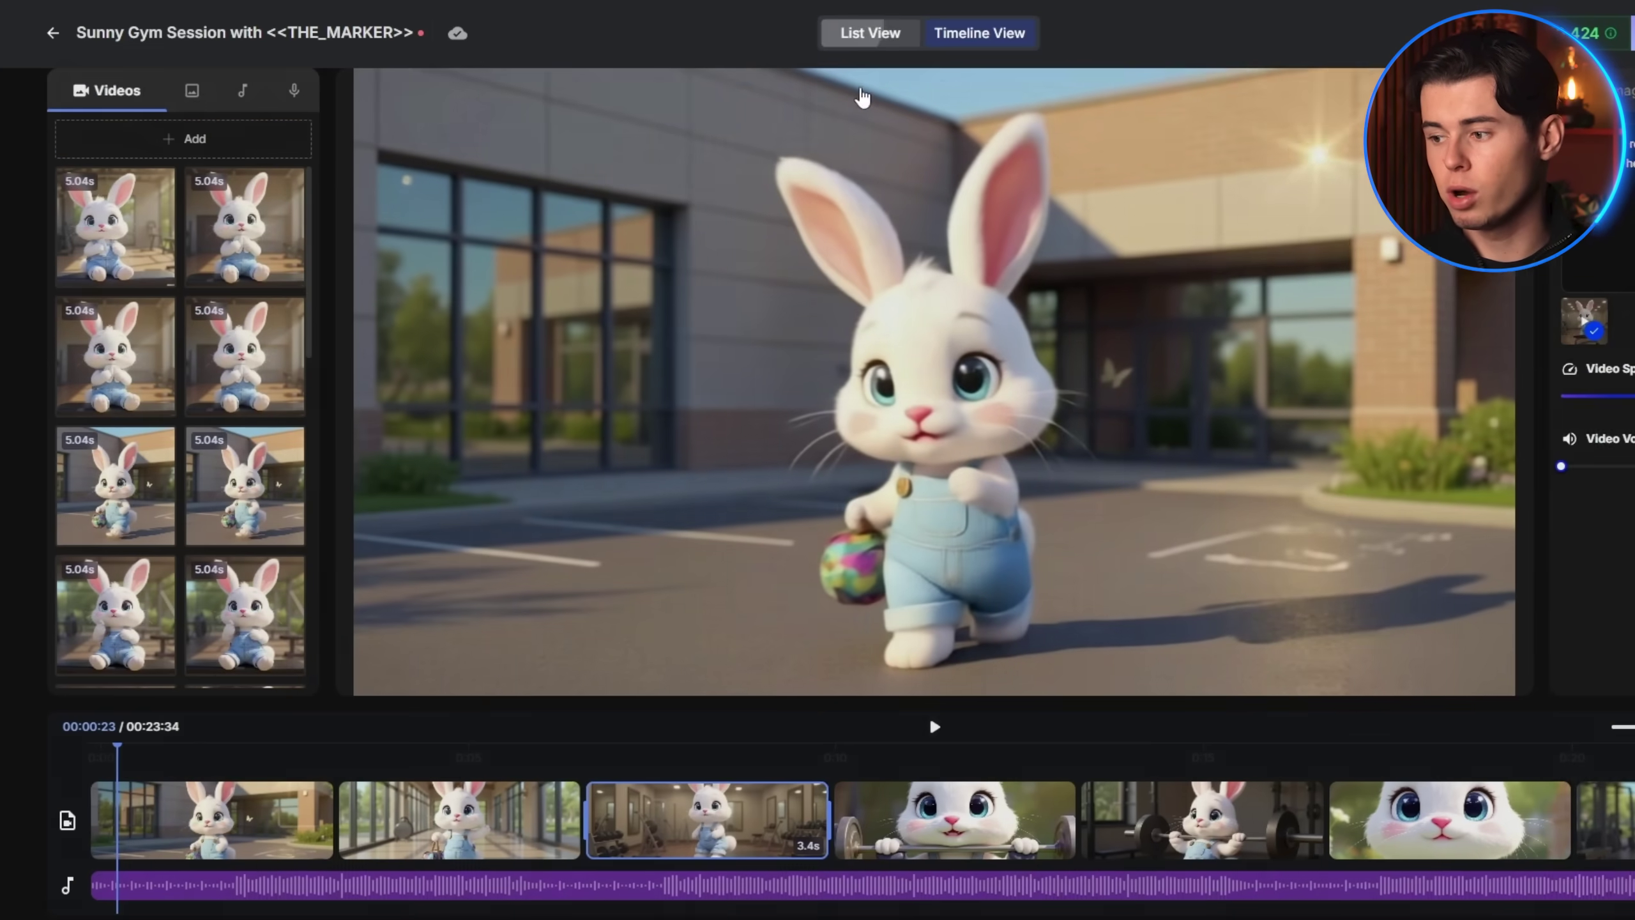
Show the Sunny Gym Session shots in List View with their prompts.
left_click(870, 32)
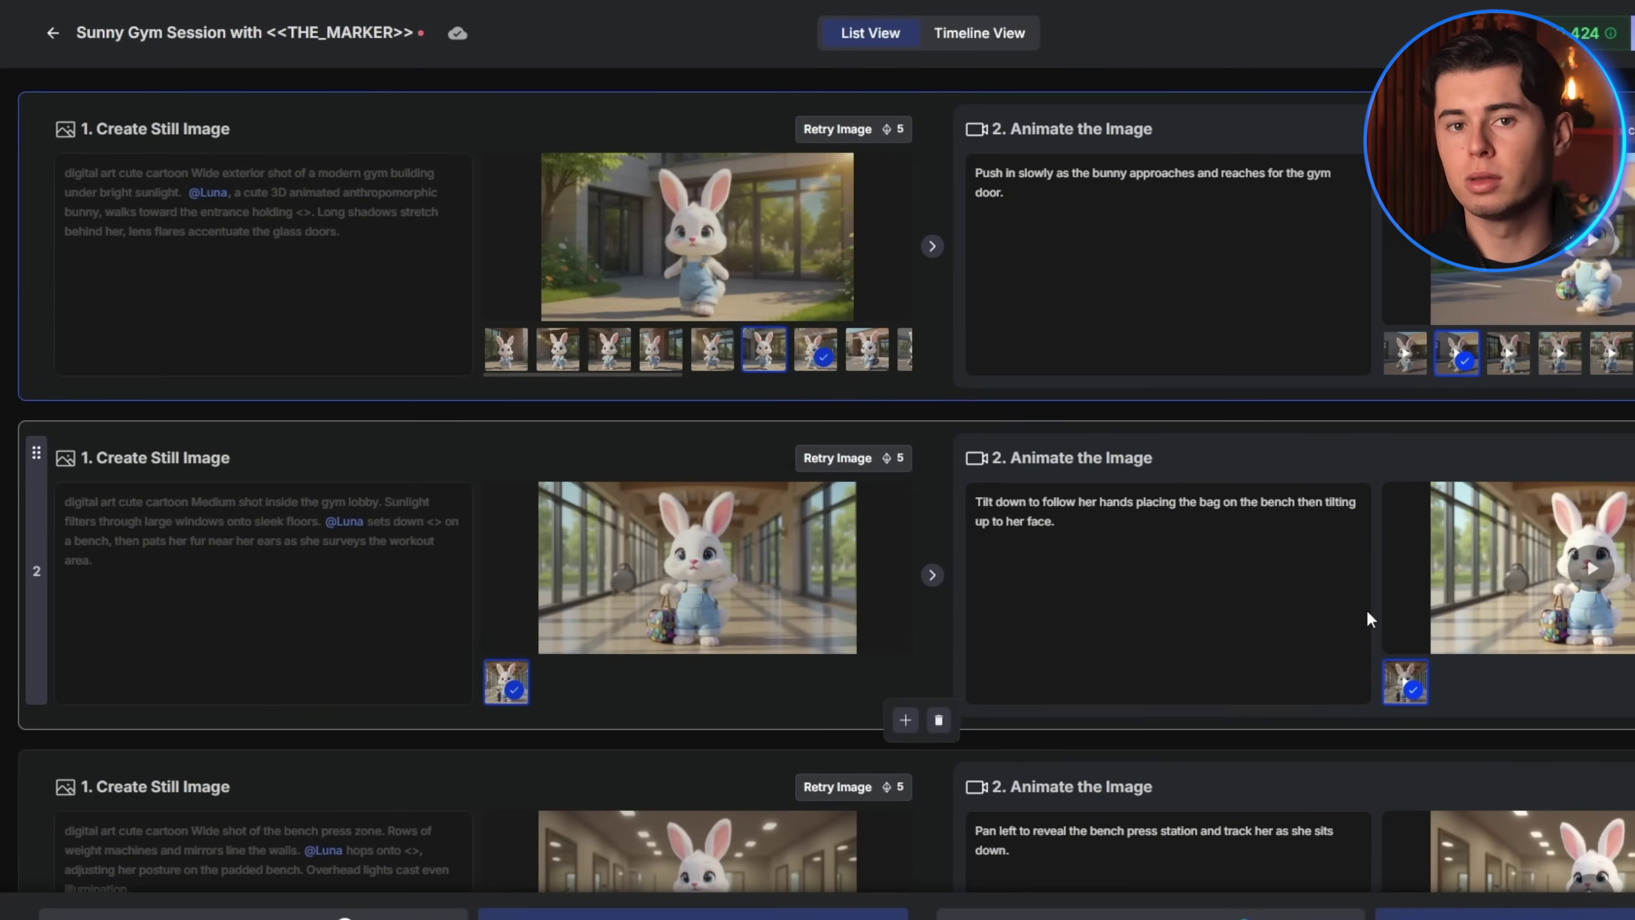
scroll(1082, 543, "down", 4)
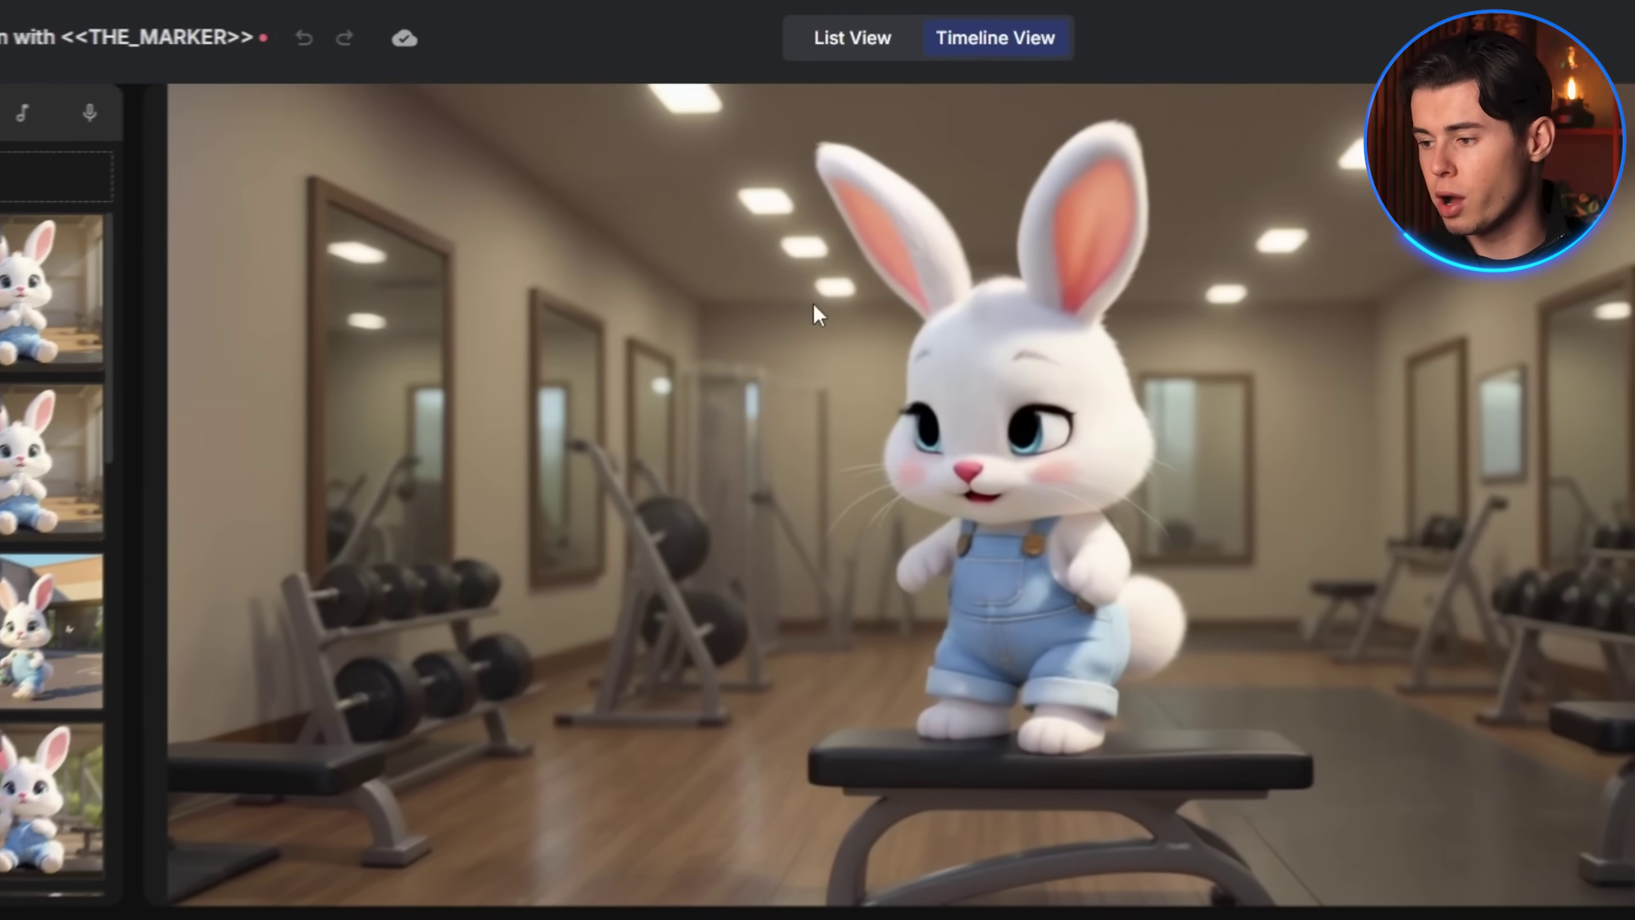
left_click(873, 44)
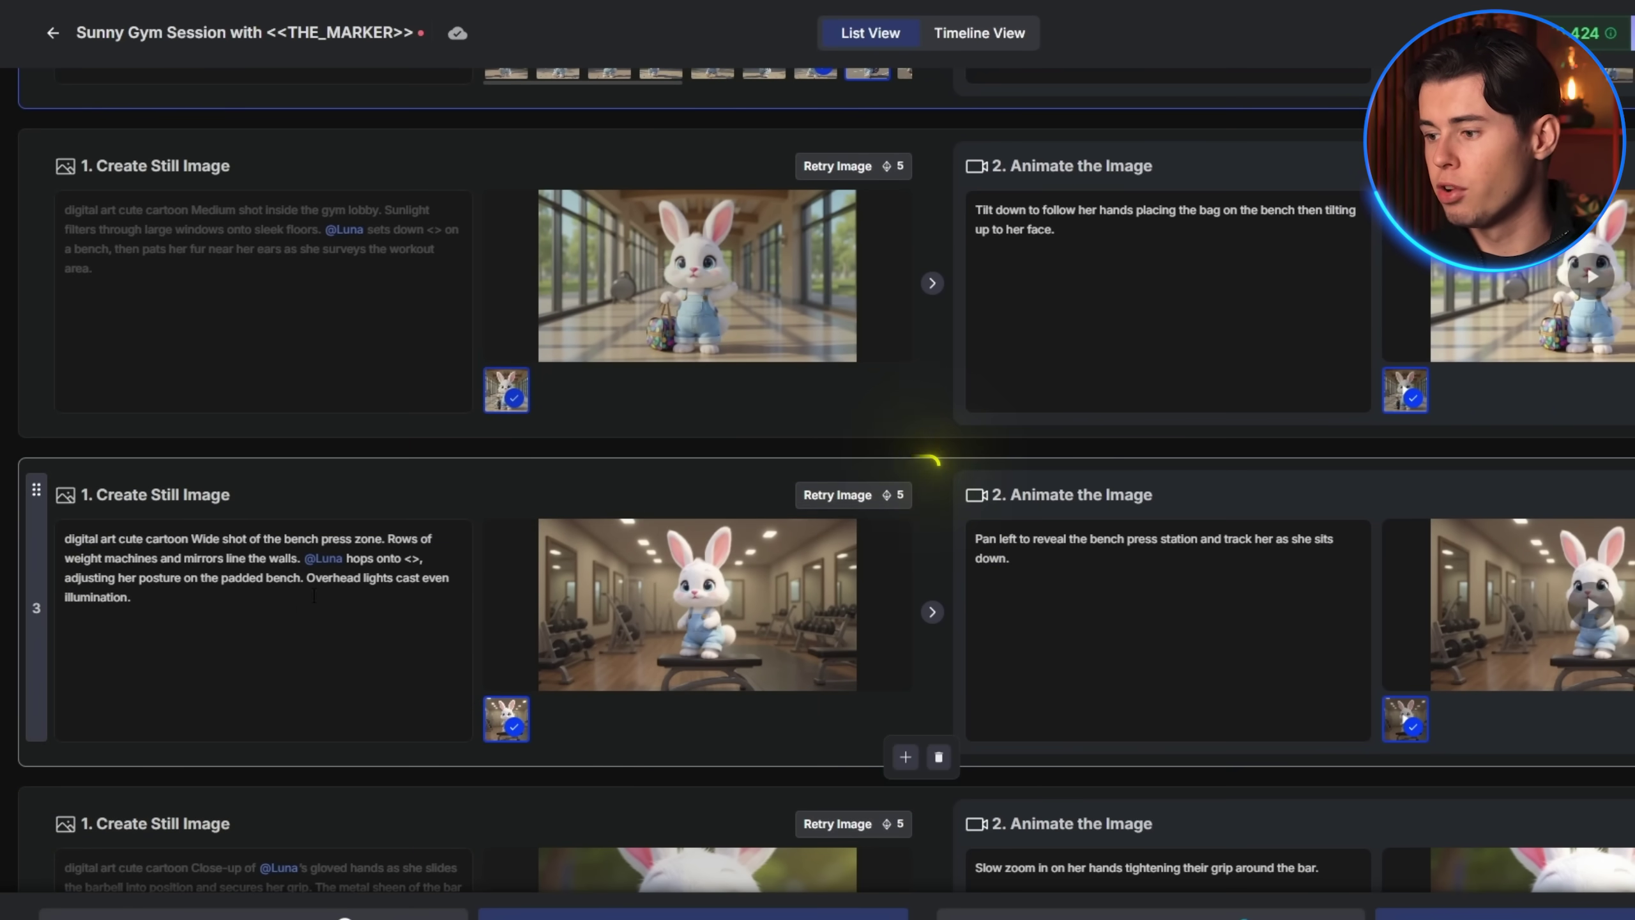
Add 'Looking excited in front of gym equipment' to shot 3's image prompt and retry its video.
left_click(307, 578)
type("Lok")
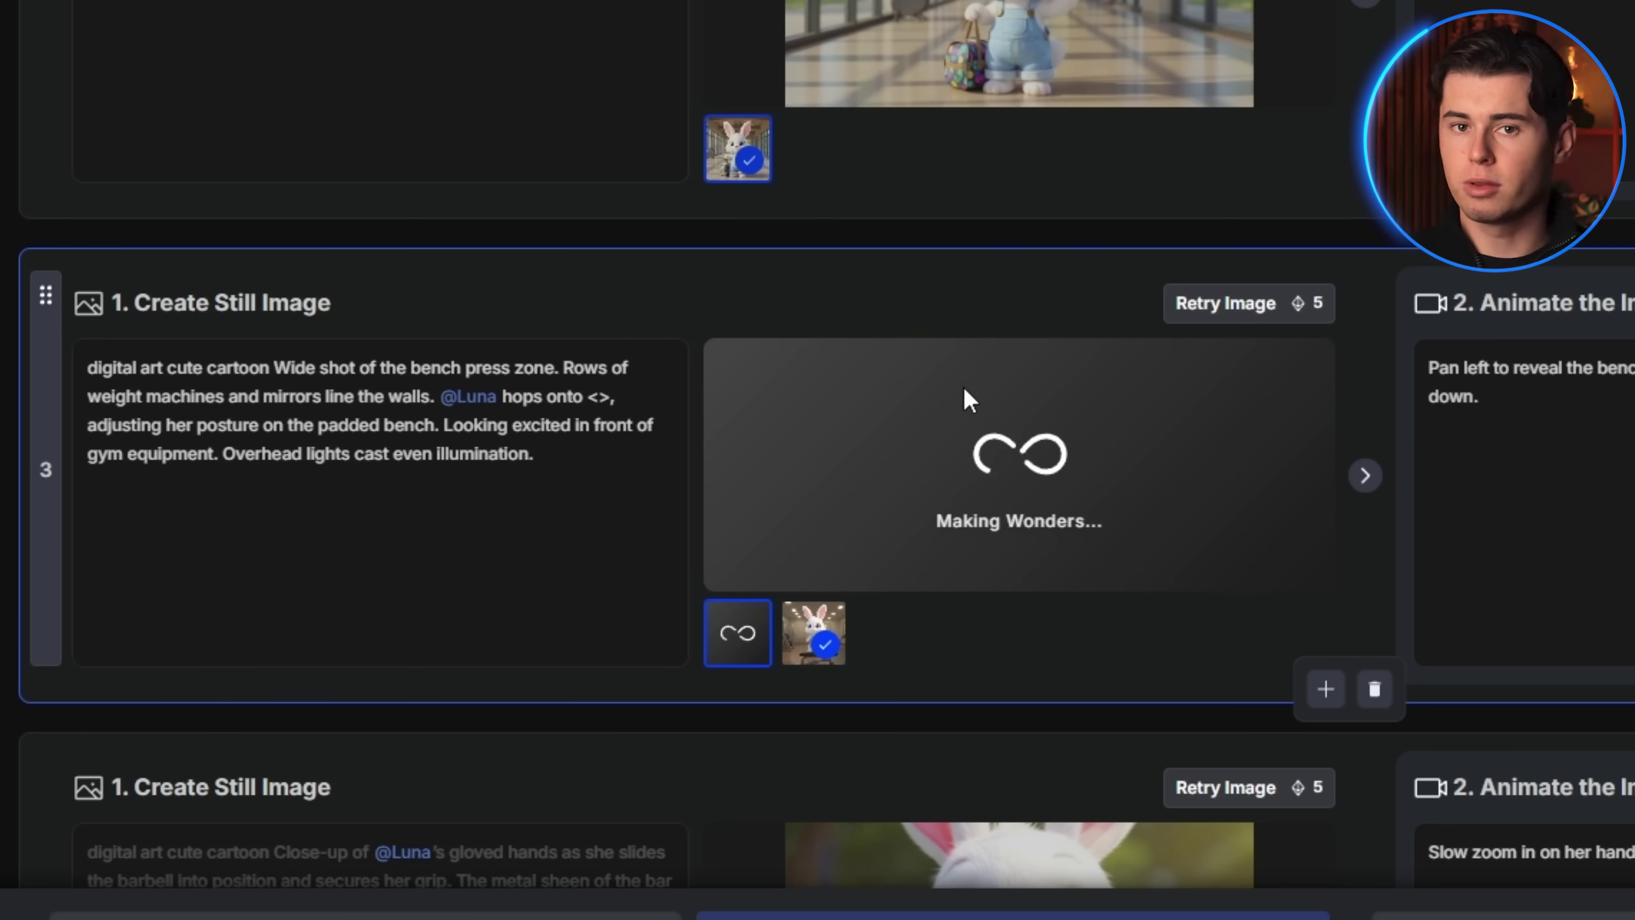
scroll(740, 483, "down", 2)
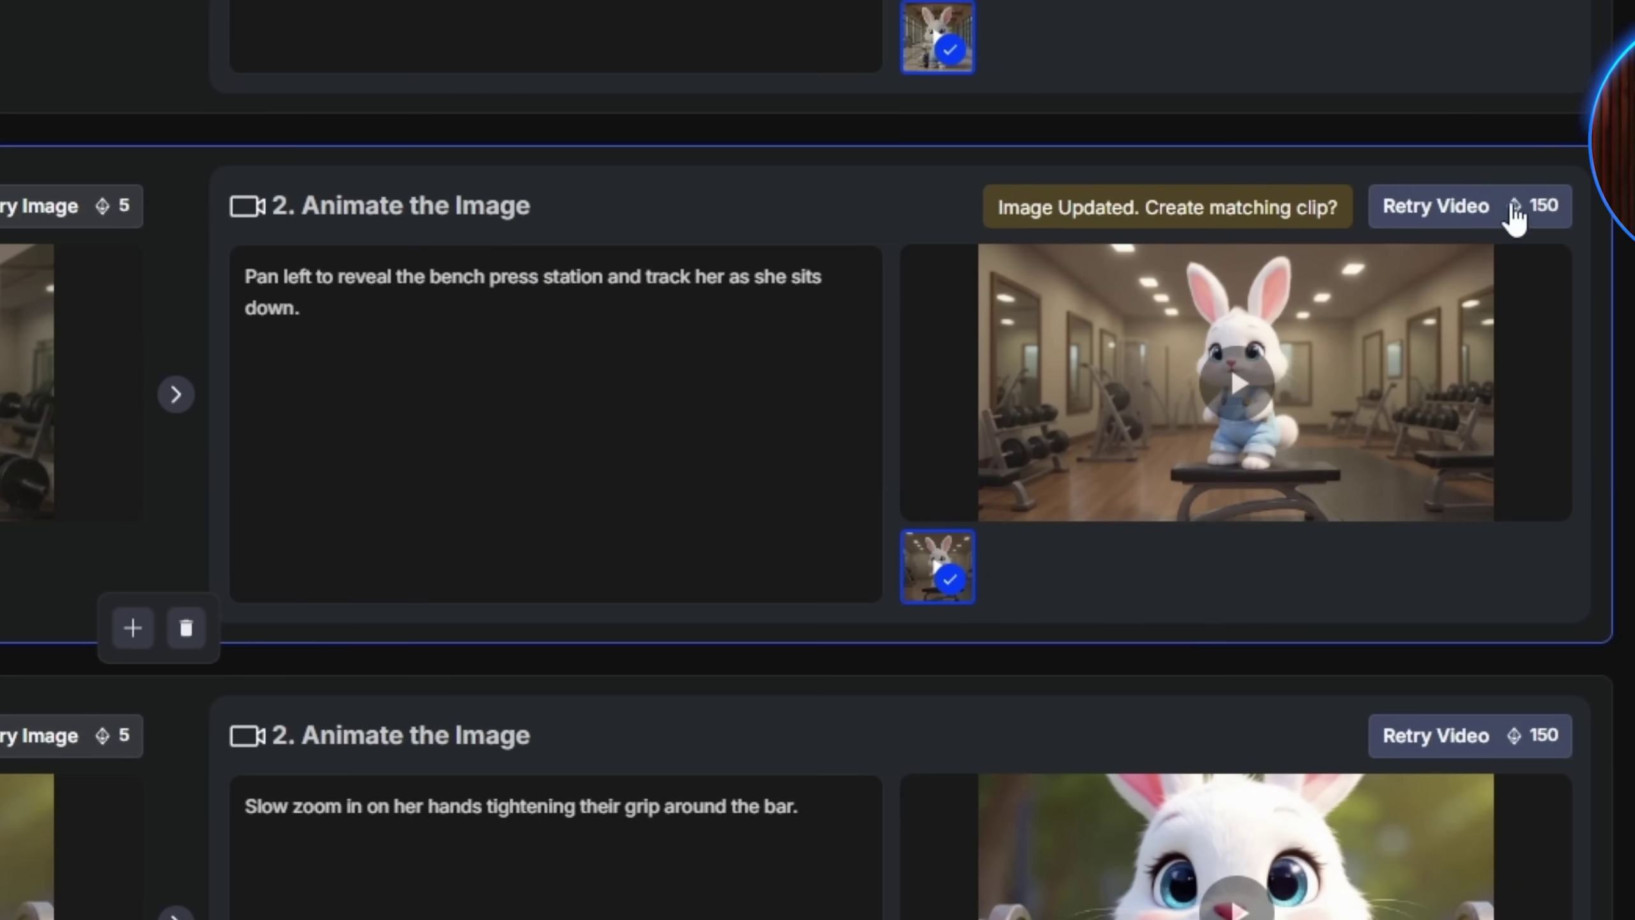
left_click(1421, 196)
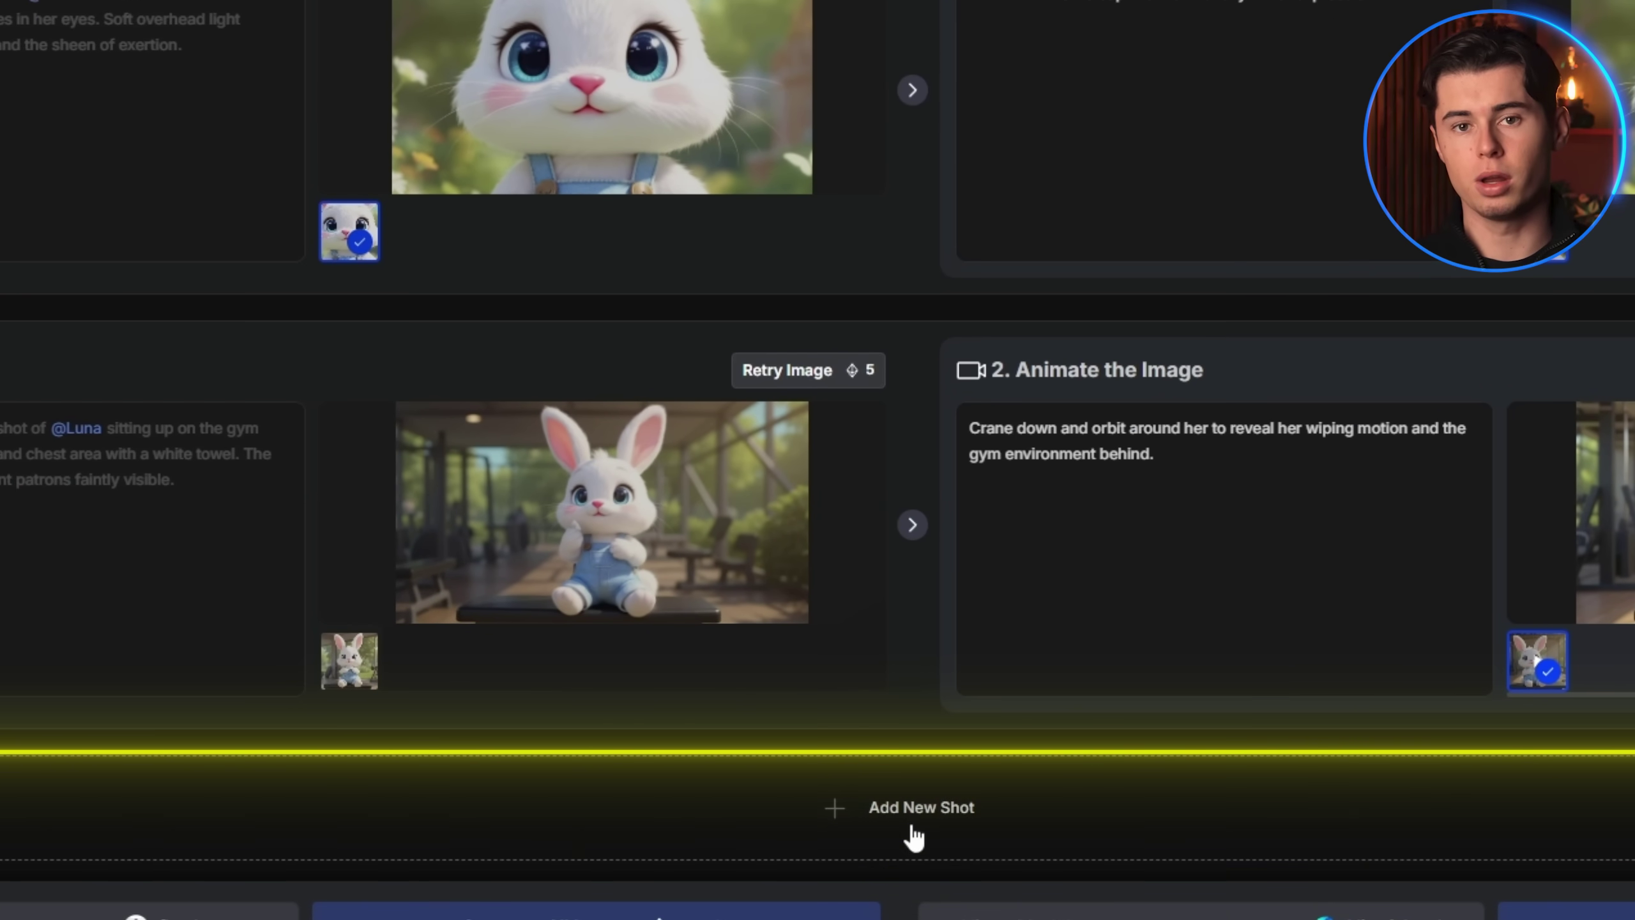
left_click(900, 828)
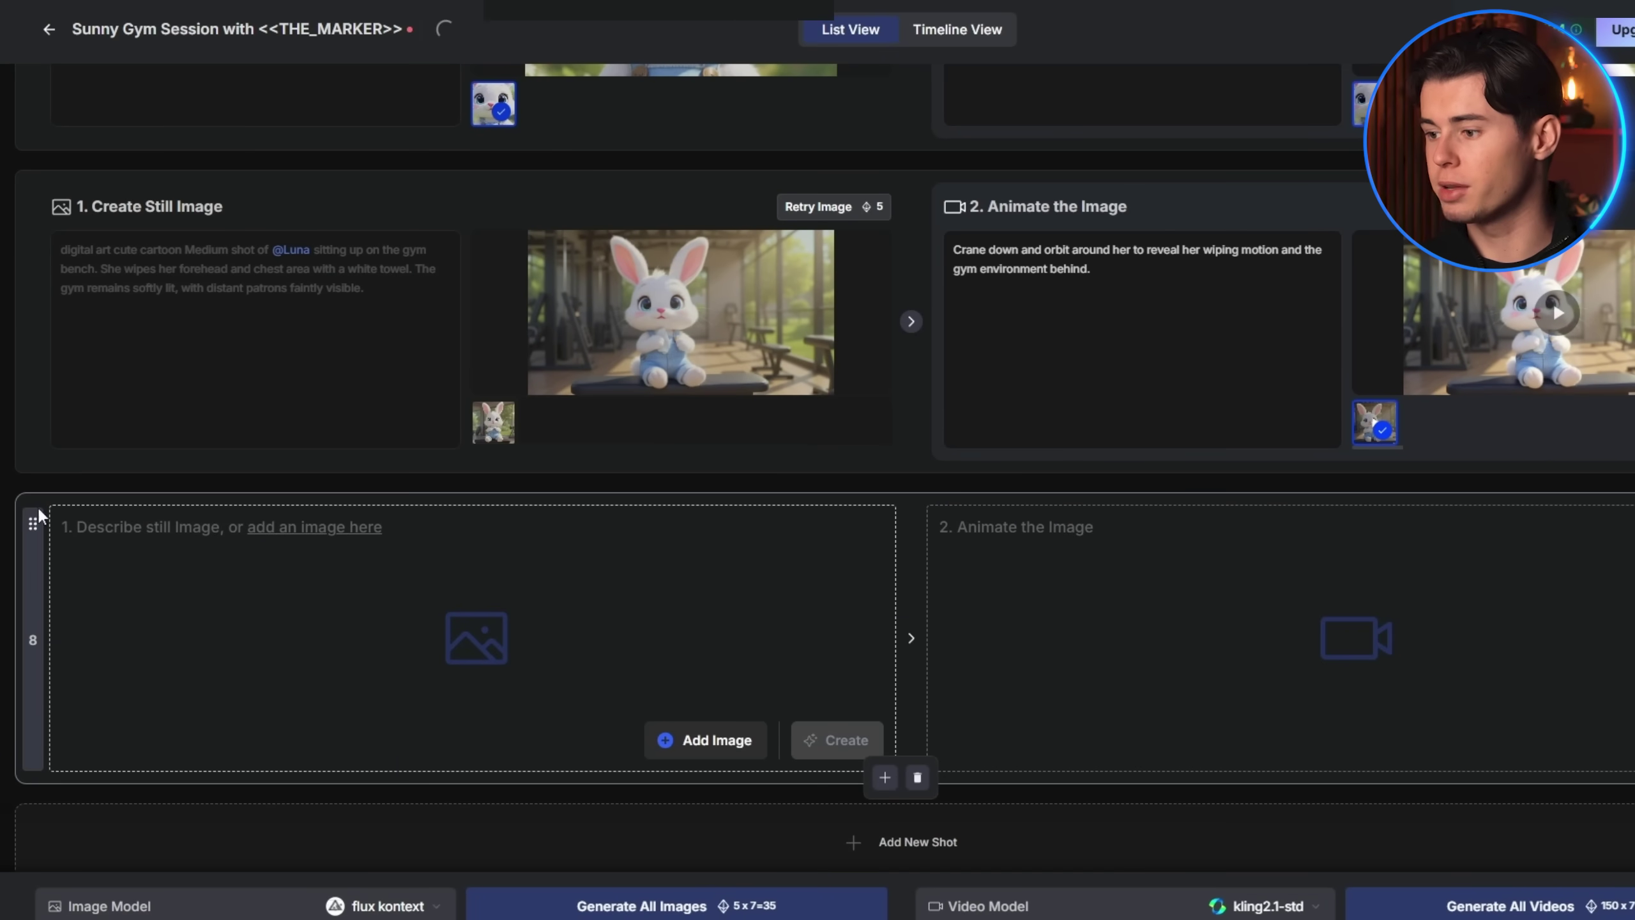
left_click(139, 576)
type("@Luna drinking a protein shake while walking back home after the gym")
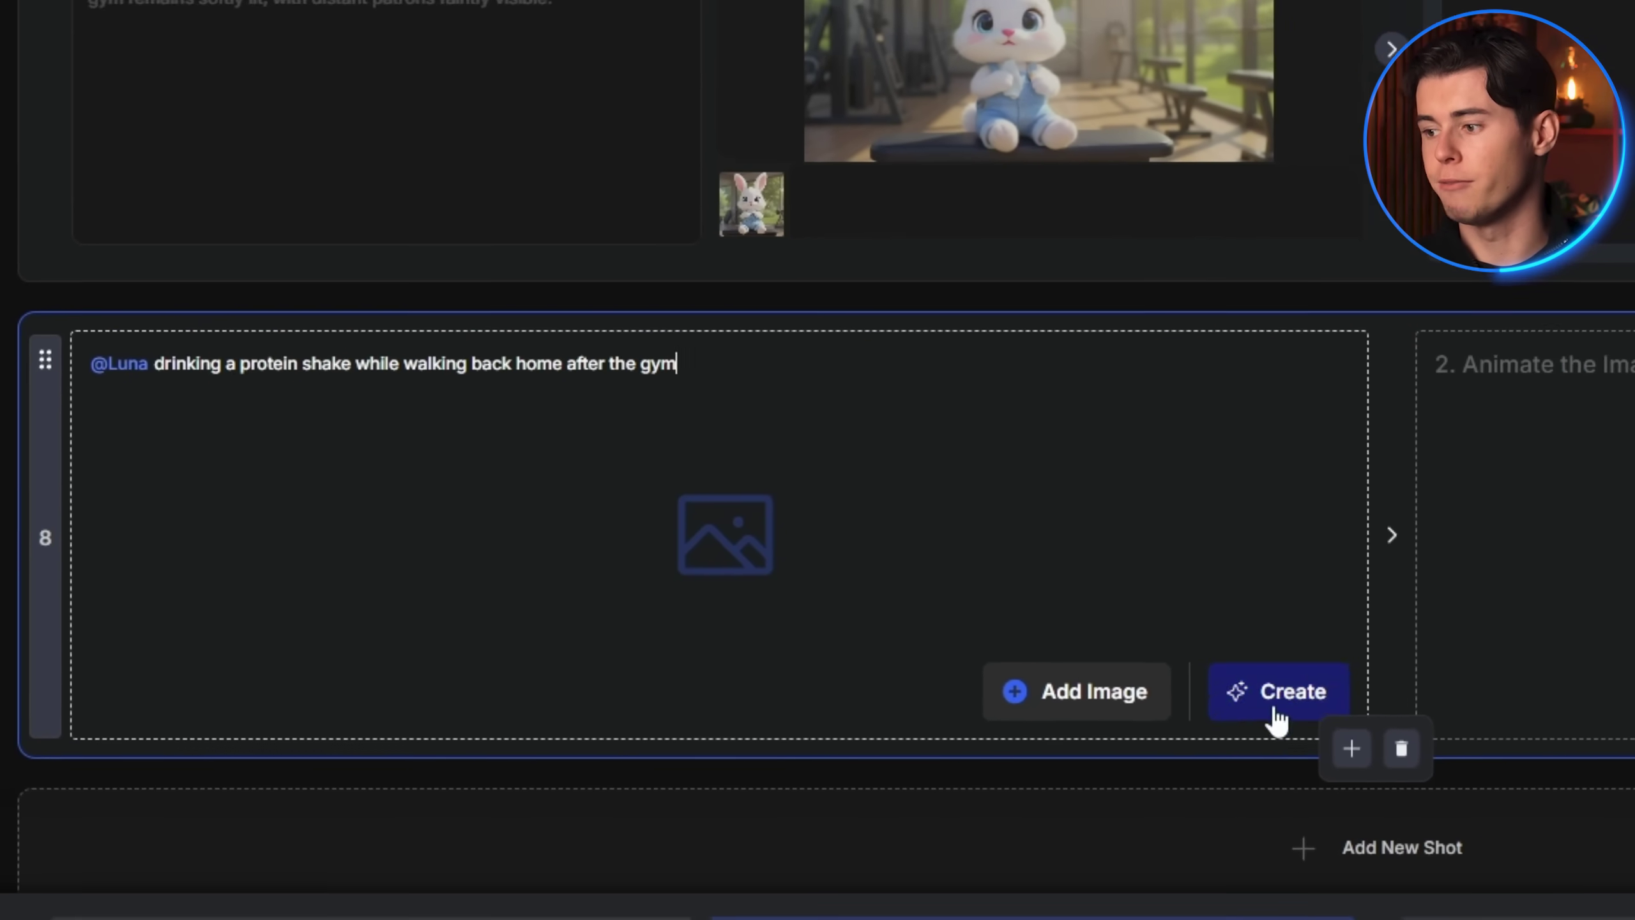
left_click(1314, 706)
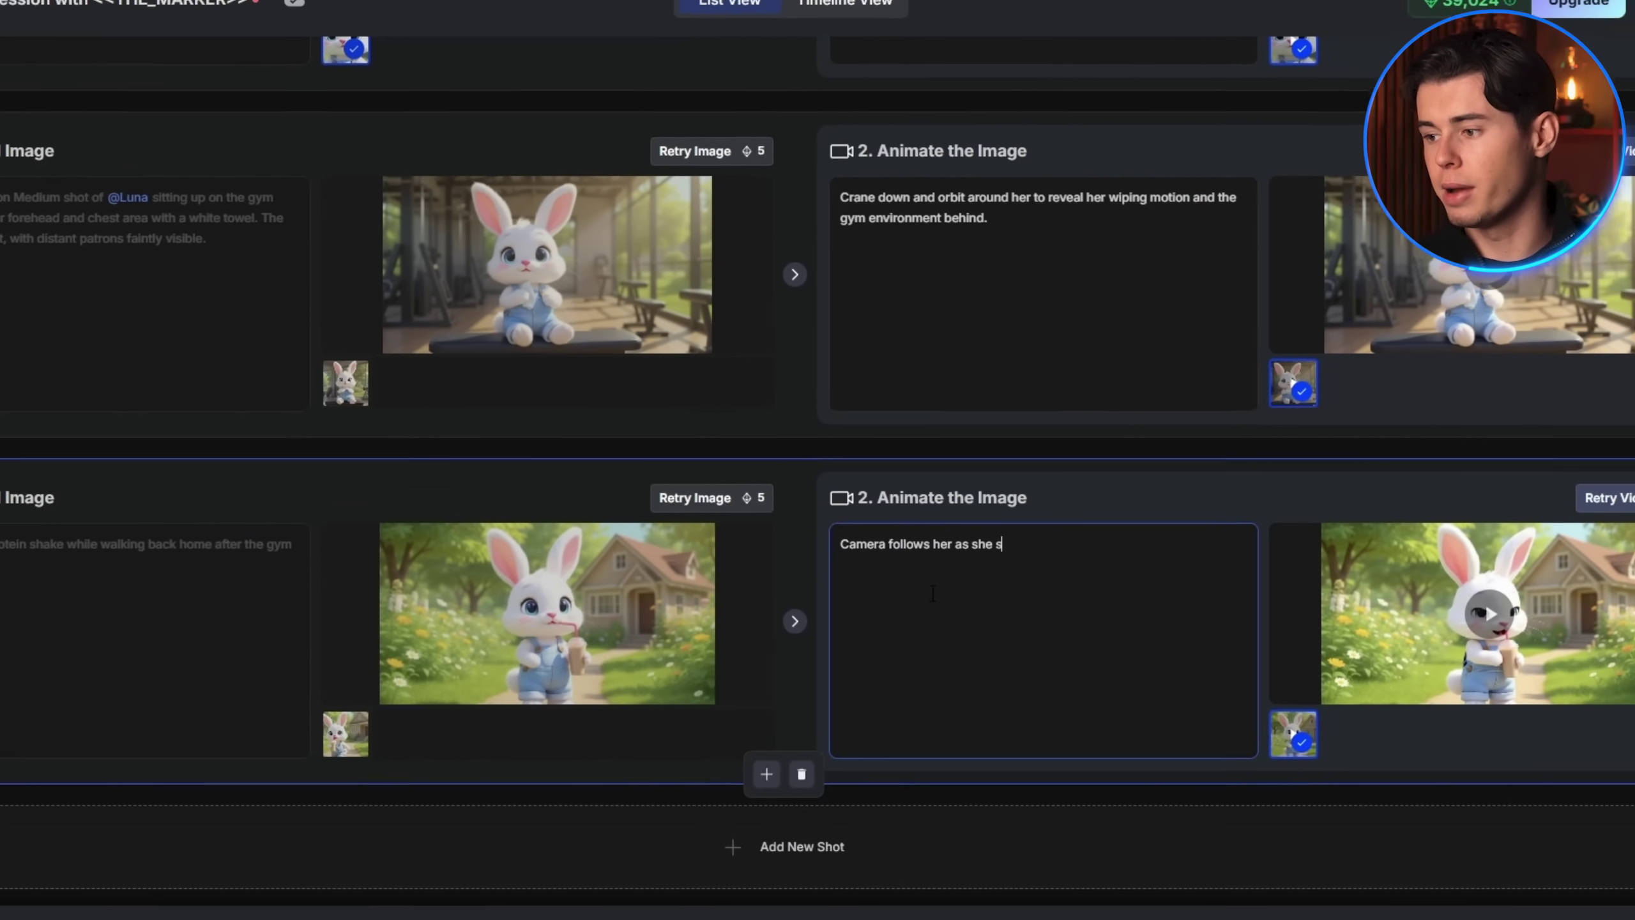
key("BackSpace")
type("walks towards")
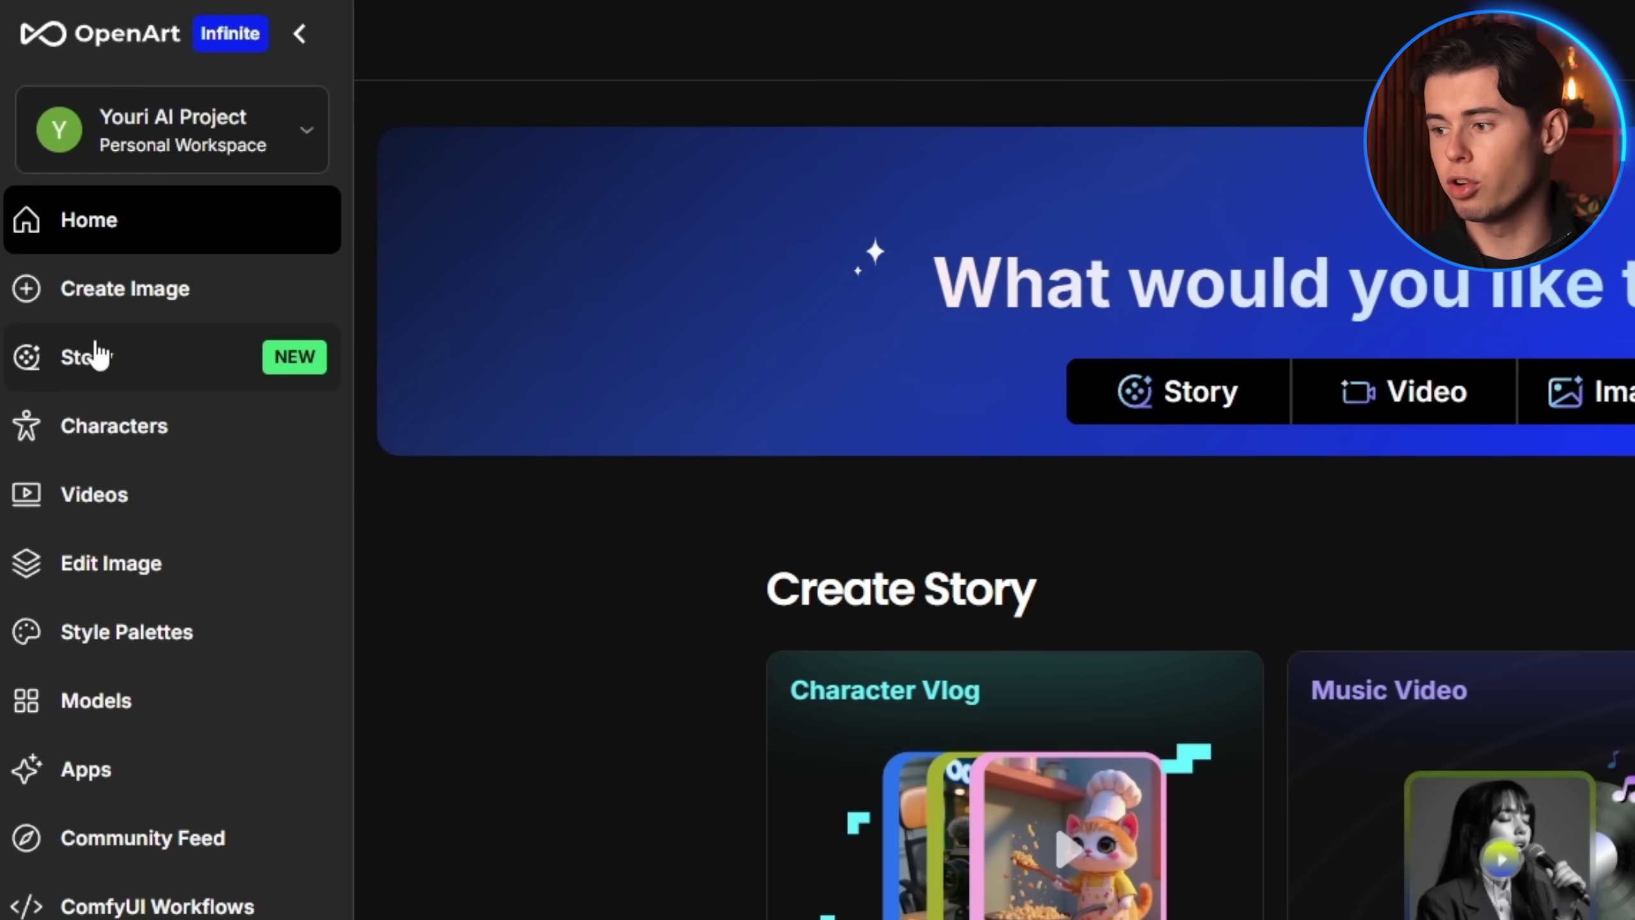
left_click(89, 361)
left_click(810, 566)
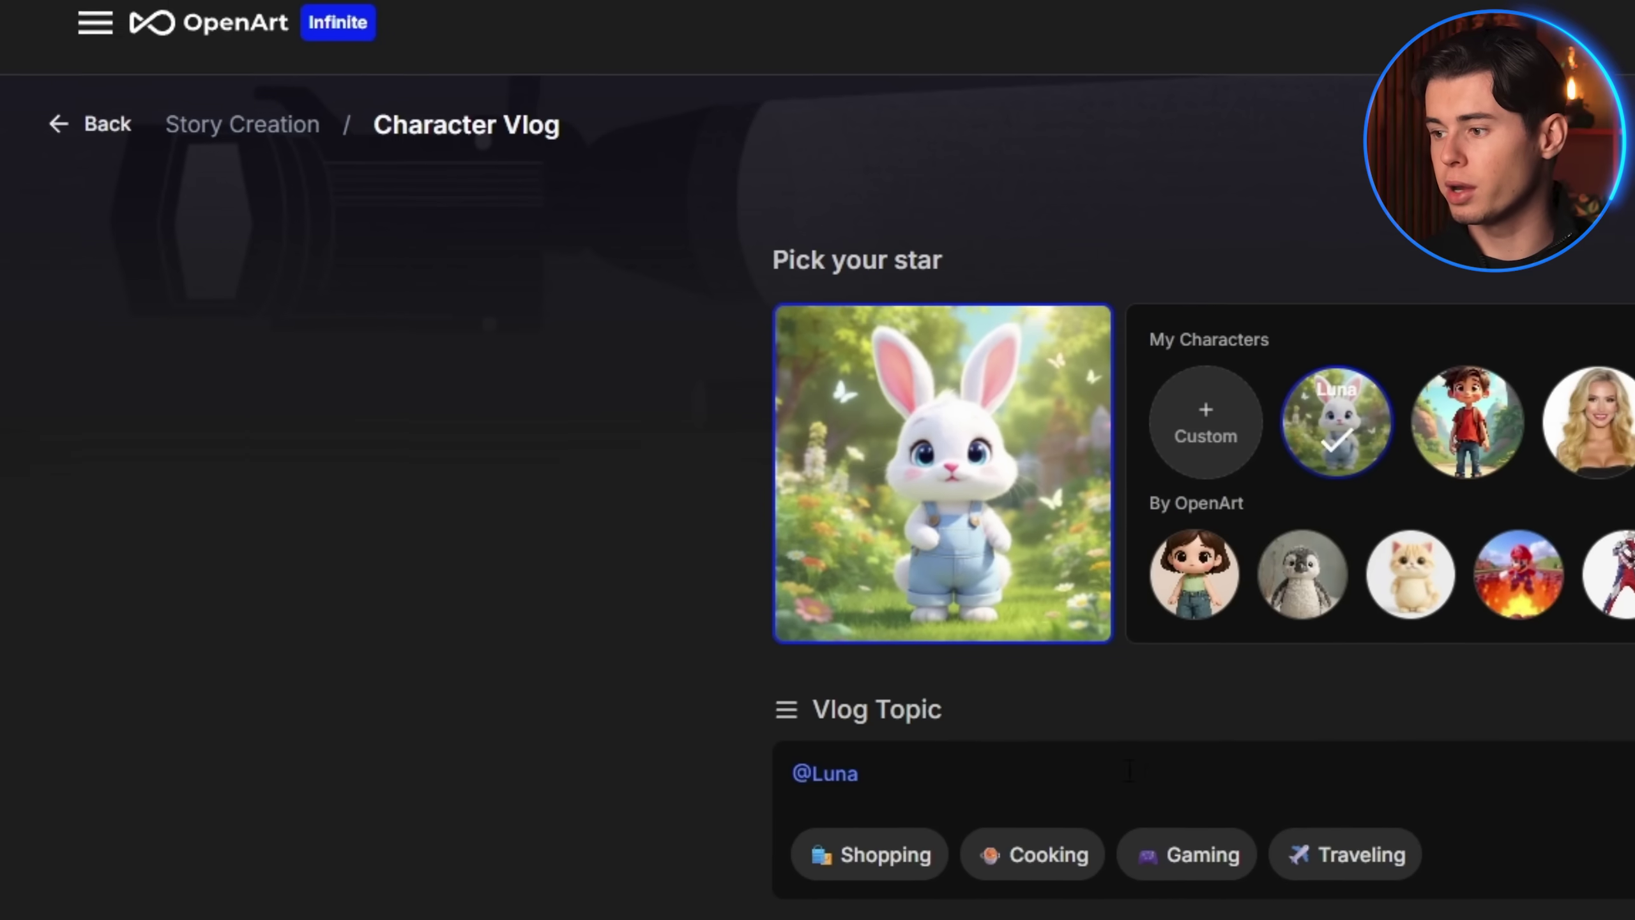
left_click(939, 661)
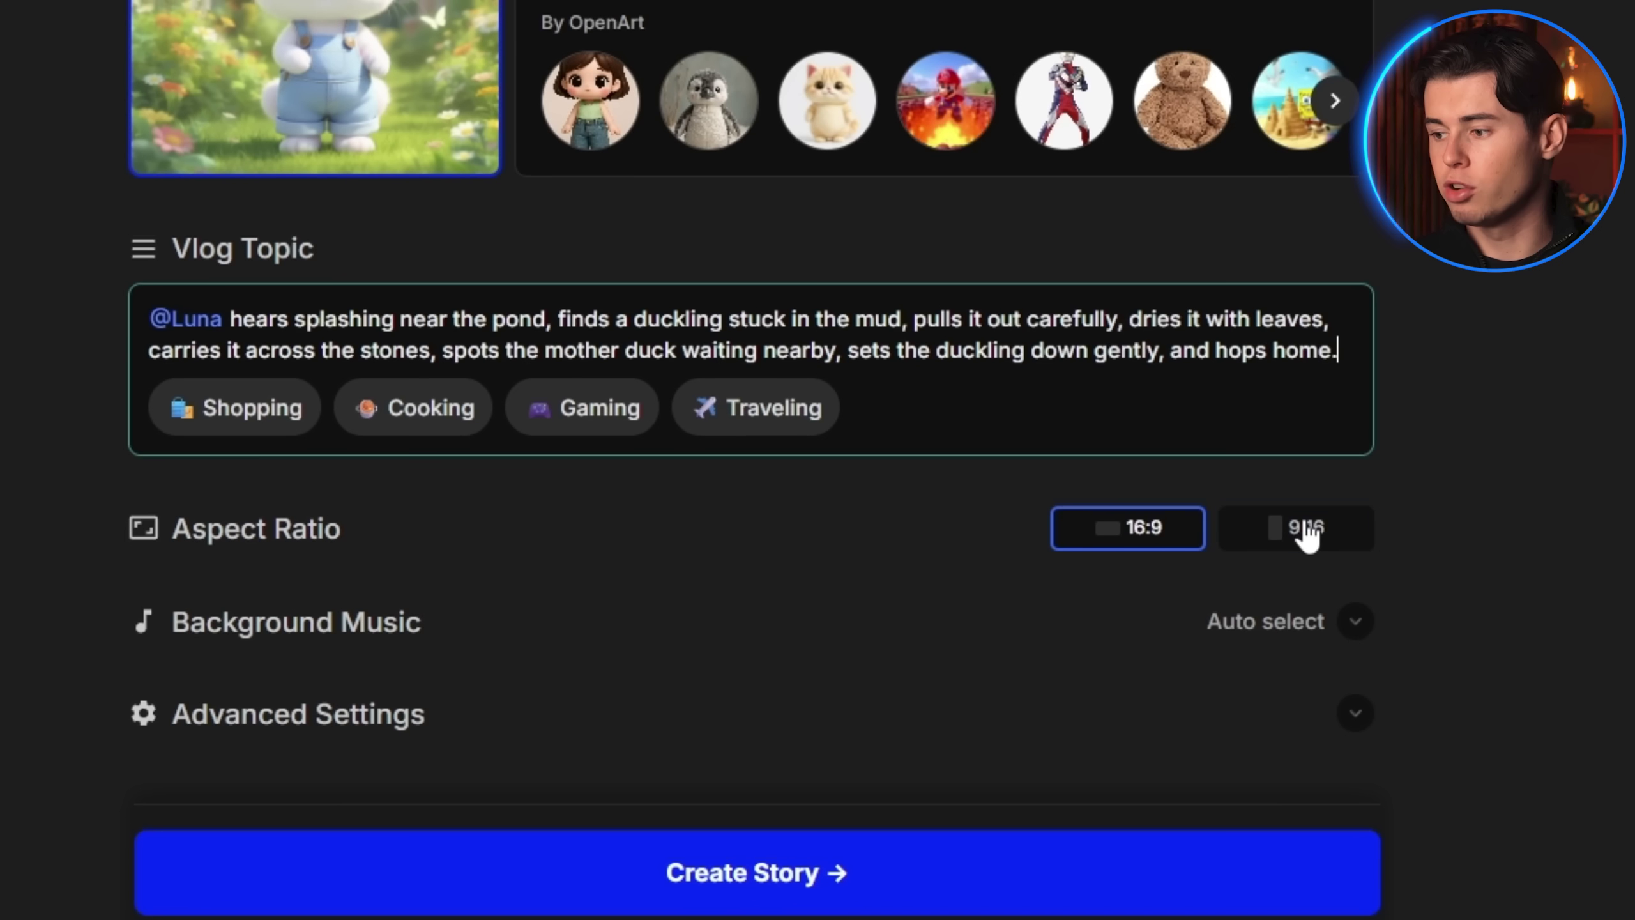
left_click(1396, 780)
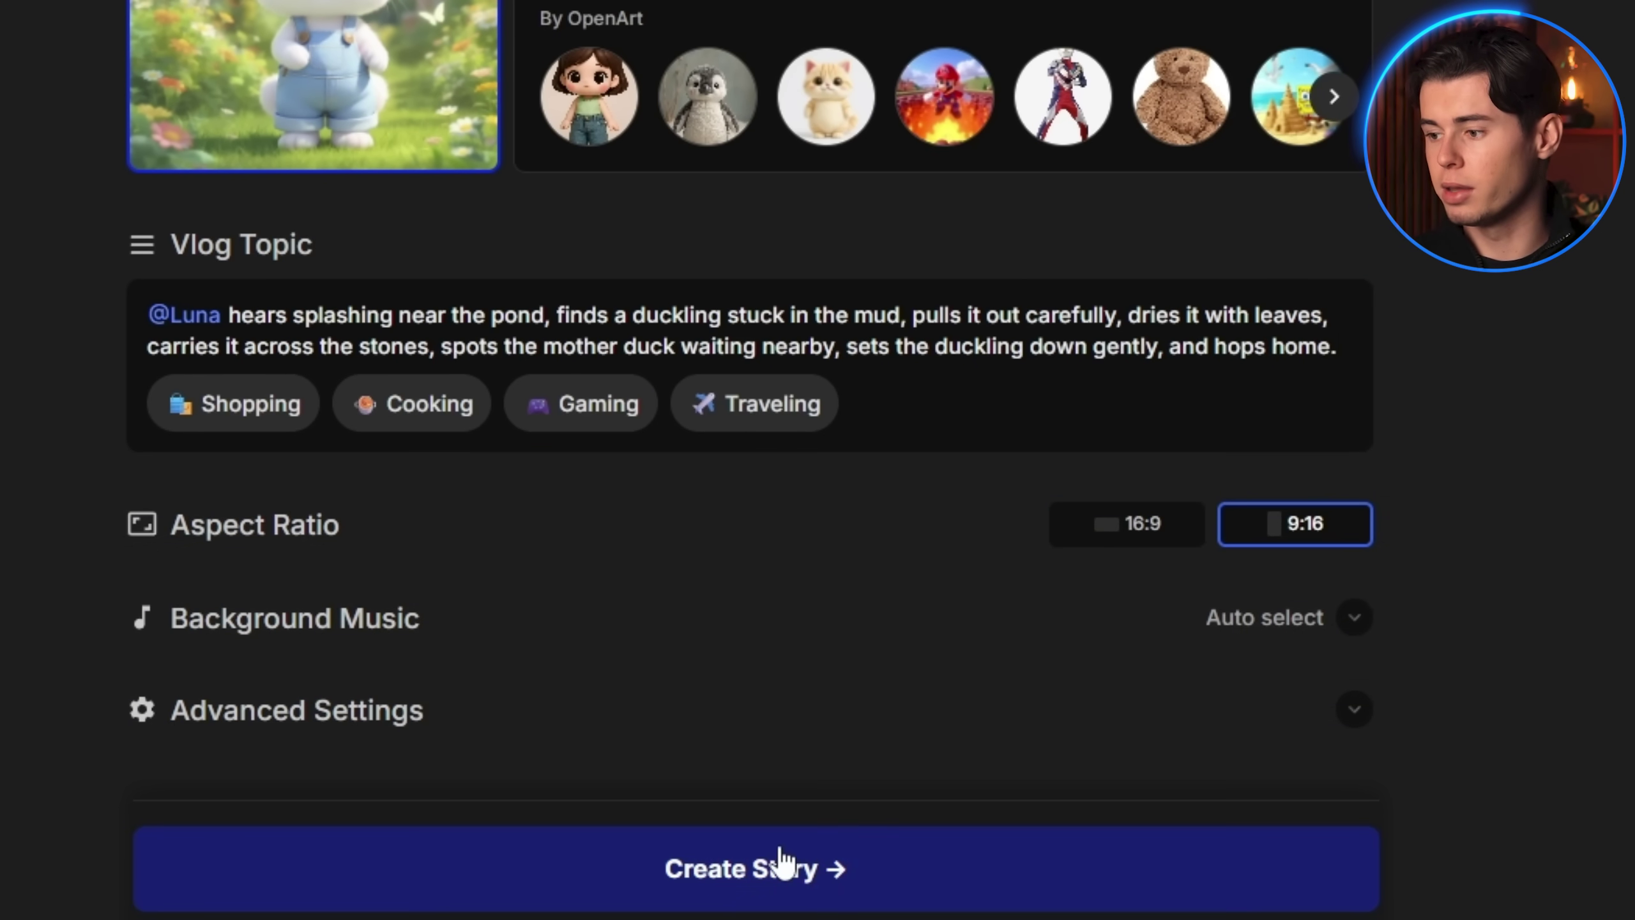
Generate the 'Rescue at the Lily Pond' story and open it in the timeline editor.
left_click(781, 870)
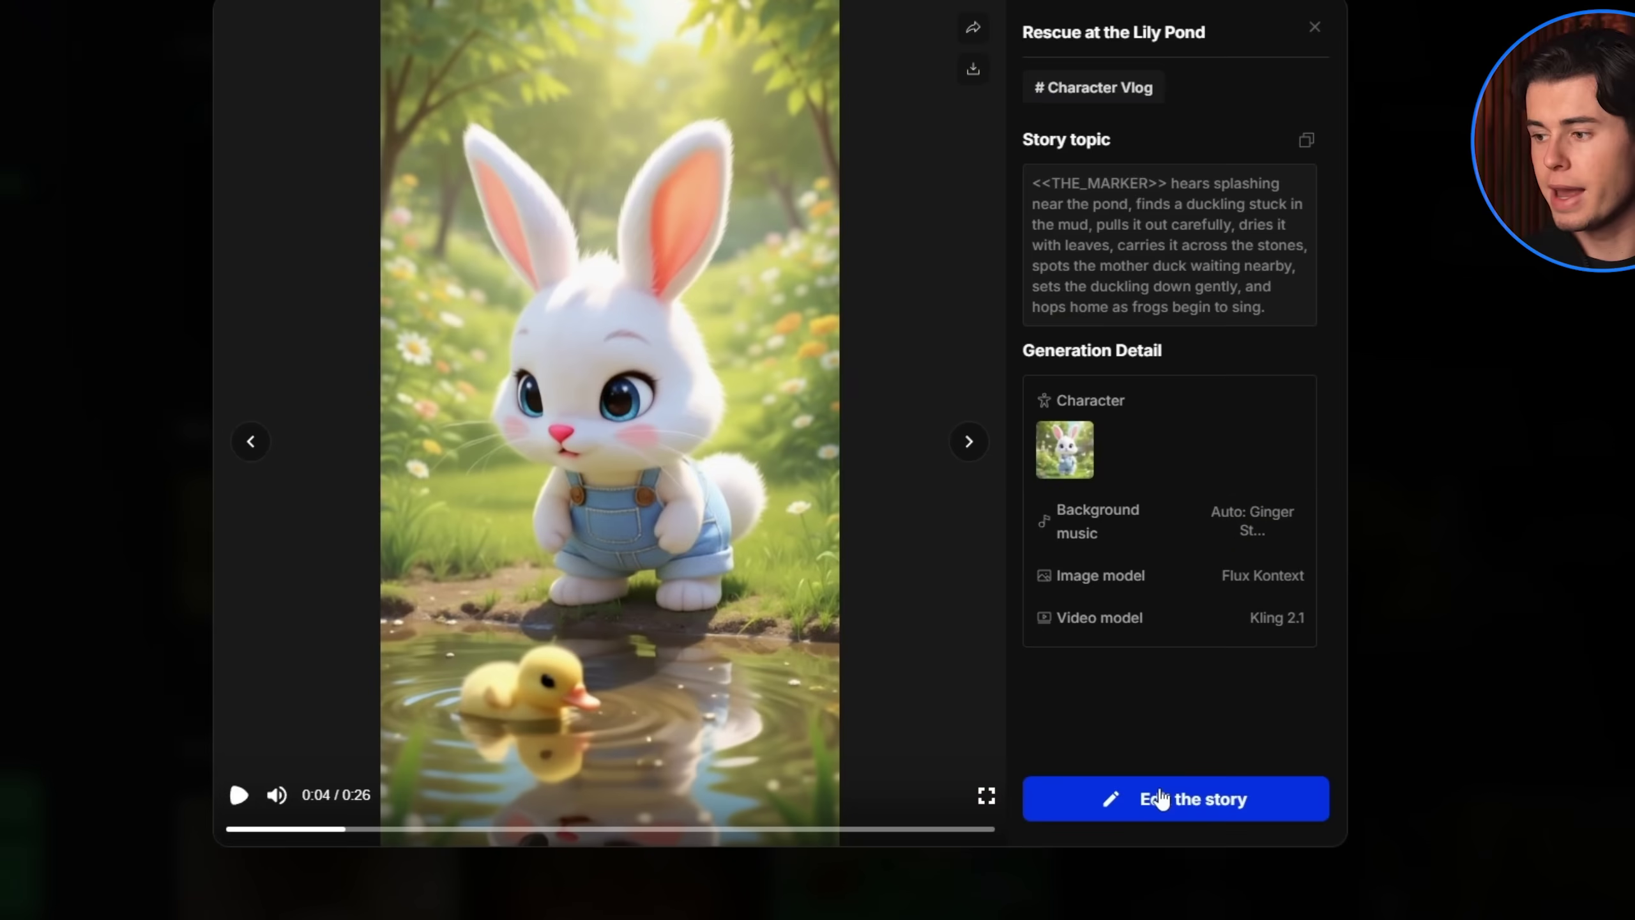
left_click(1138, 729)
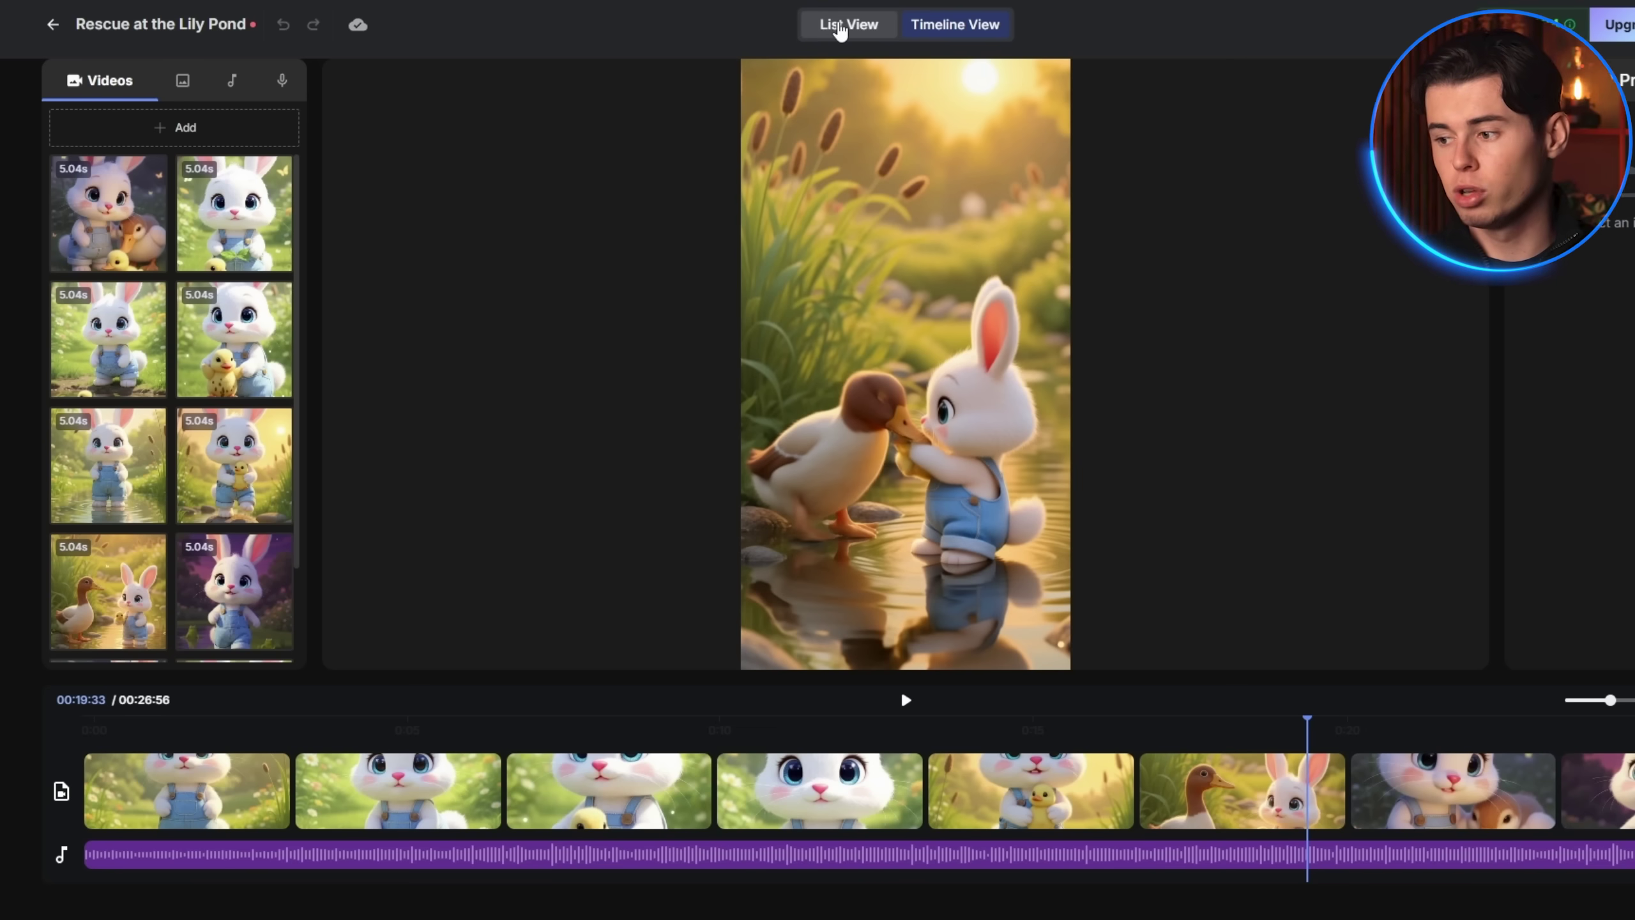
In list view, rewrite shot 2's prompt so Luna has a concerned, caring expression approaching the duckling.
left_click(840, 29)
scroll(641, 298, "down", 3)
left_click(379, 271)
type("with a conce")
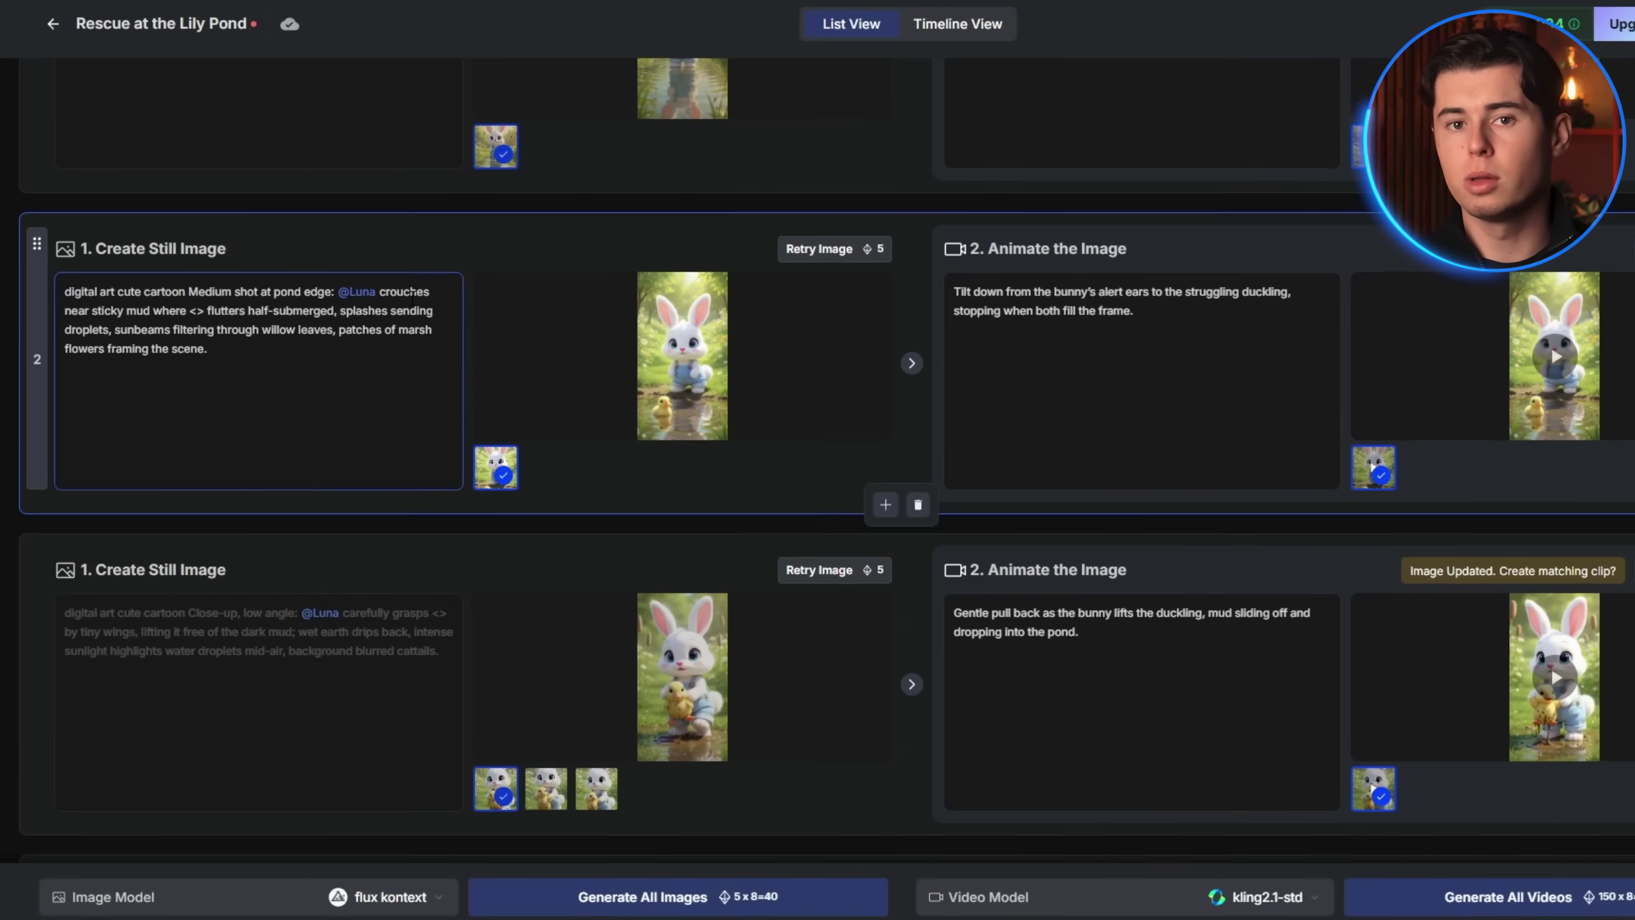
type("caring ex")
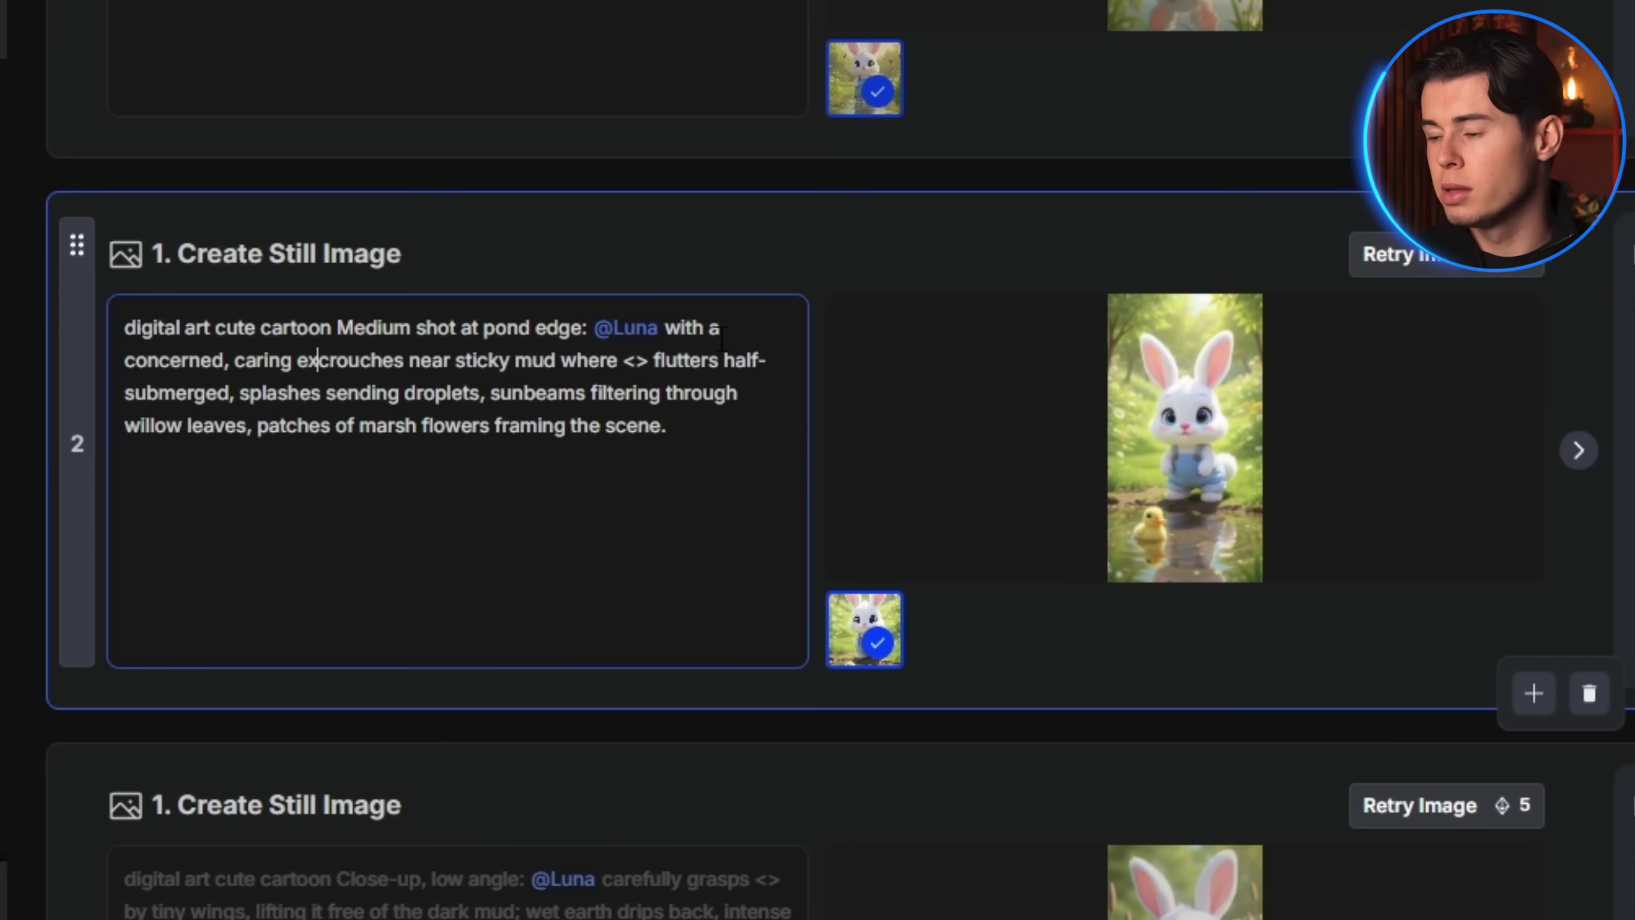
type("pression as she gently approac")
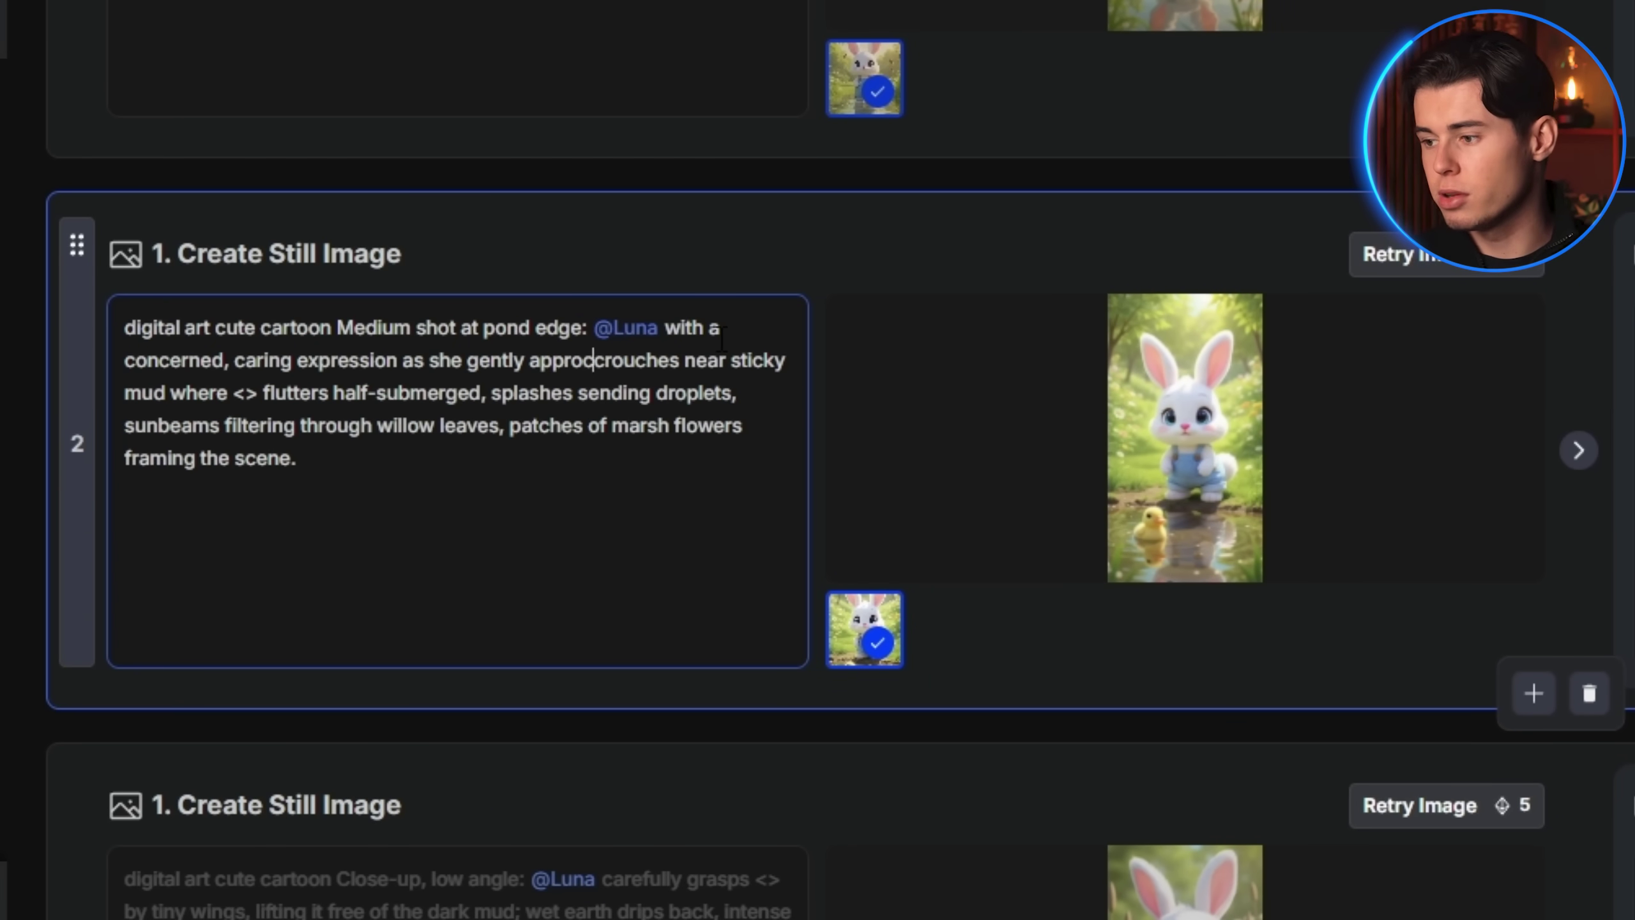
type("hes the duckling in the mud, soft golden hou")
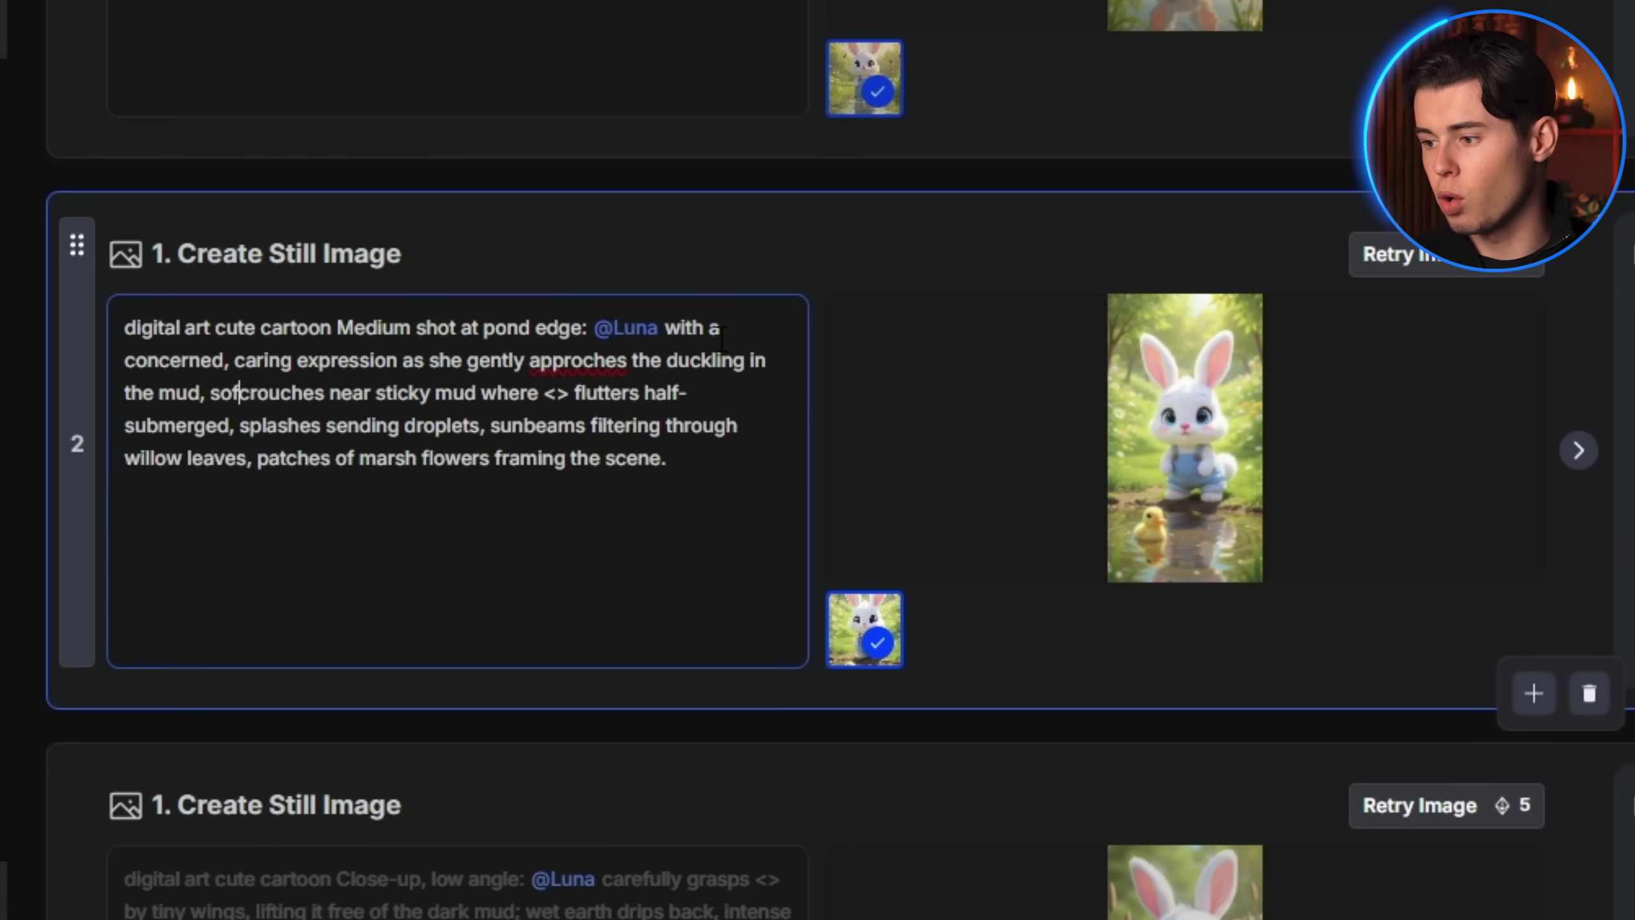
type("r lighting. The duckling")
Regenerate shot 2's still image from the golden-hour prompt.
left_click(1416, 254)
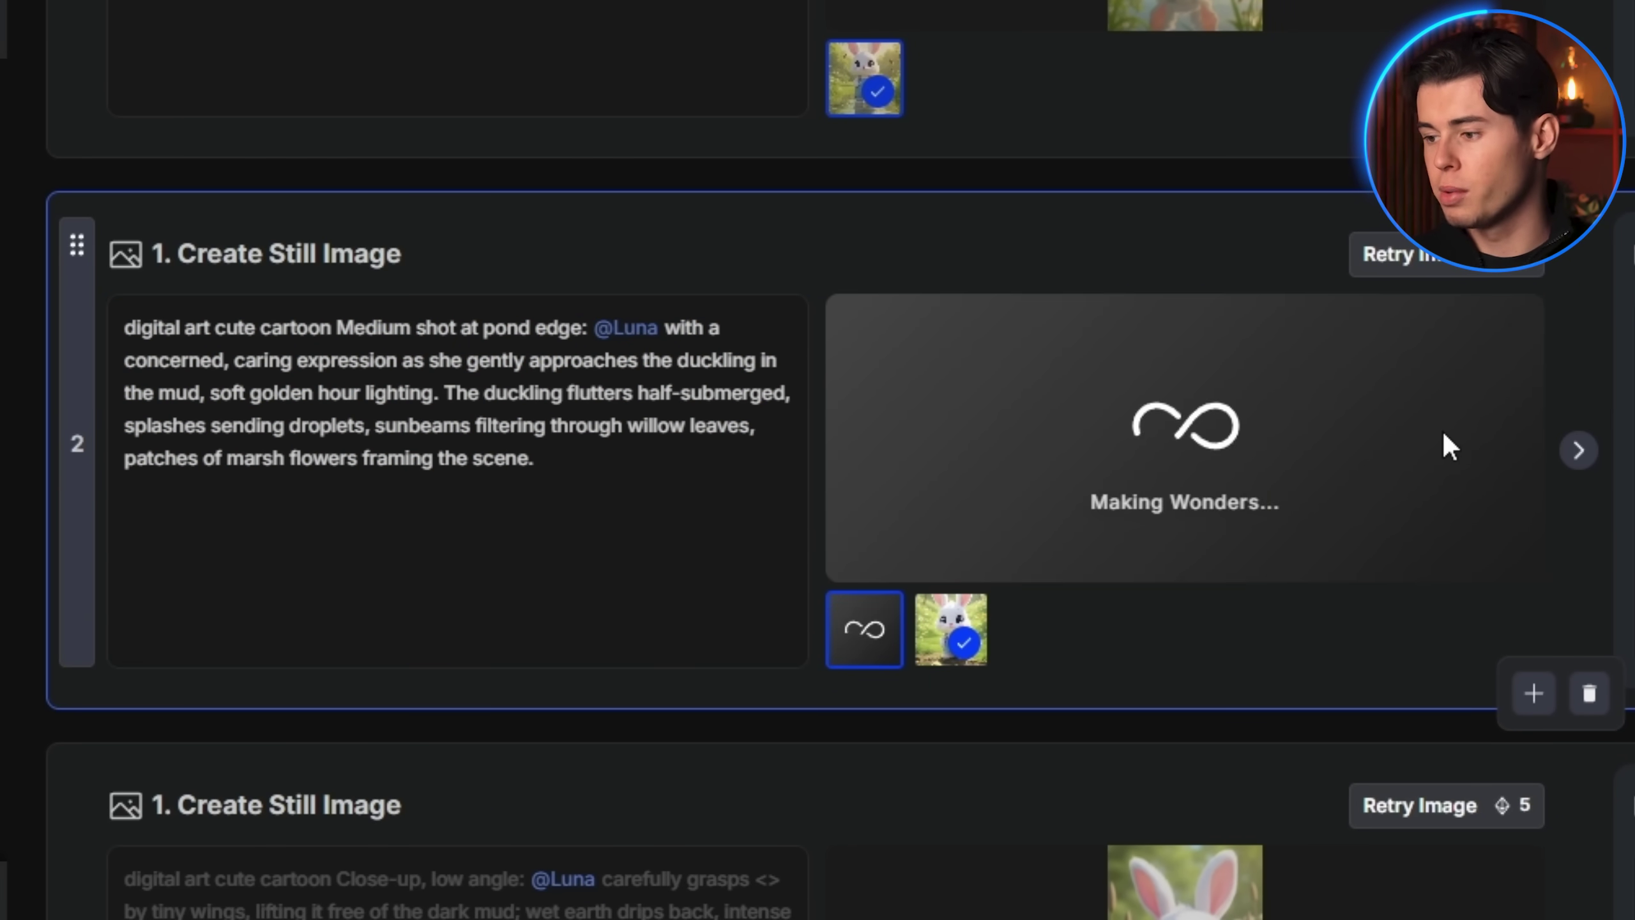